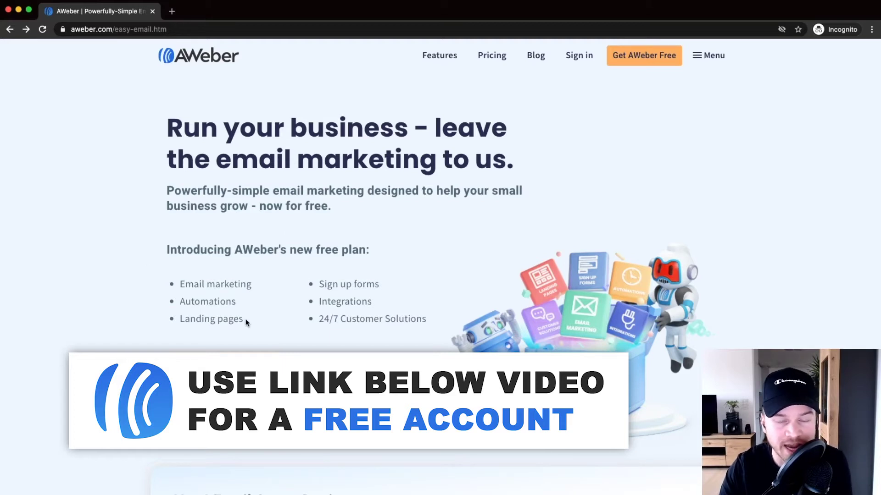
Step: Highlight 'free plan' and the Email marketing, Automations, Landing pages and Integrations features
scroll(192, 274, down, 3)
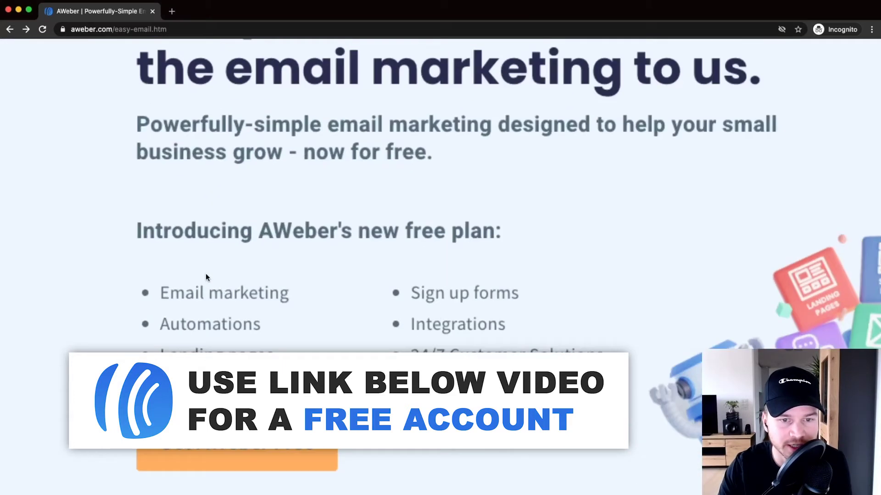
ctrl+scroll(454, 261, up, 5)
drag(383, 216, 475, 217)
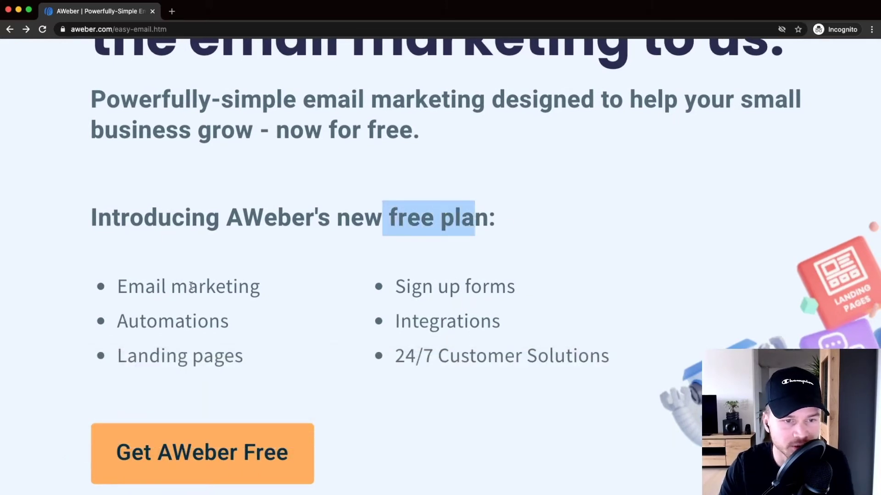
scroll(199, 274, down, 1)
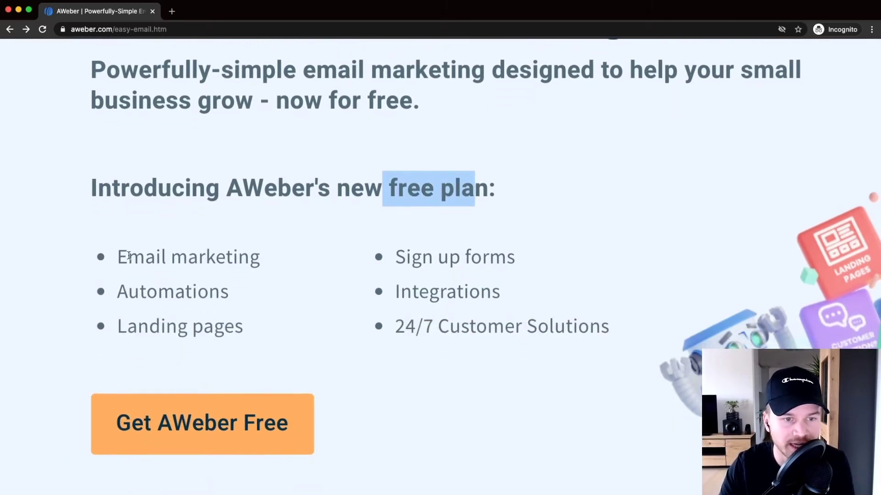
triple_click(272, 251)
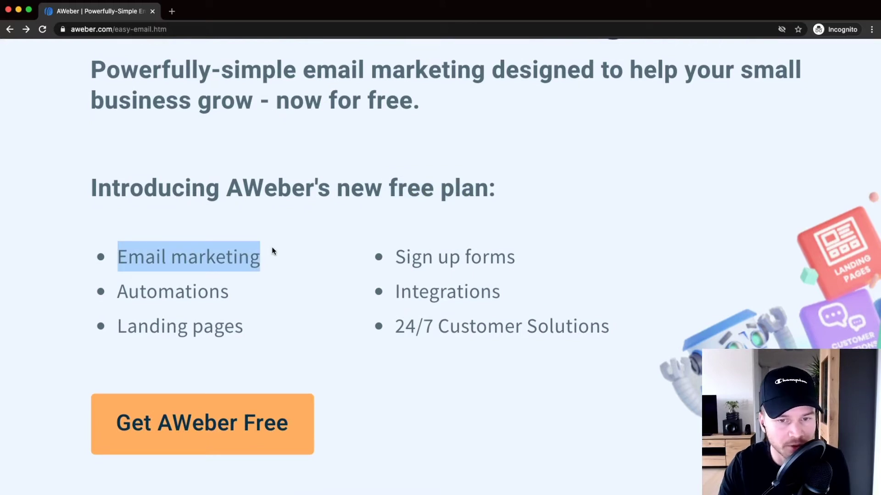
drag(115, 289, 236, 288)
drag(128, 327, 245, 326)
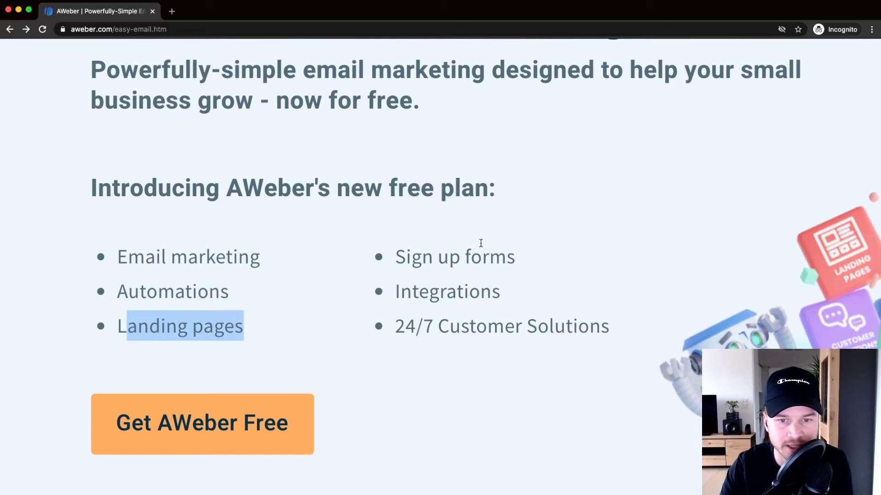
drag(392, 292, 463, 294)
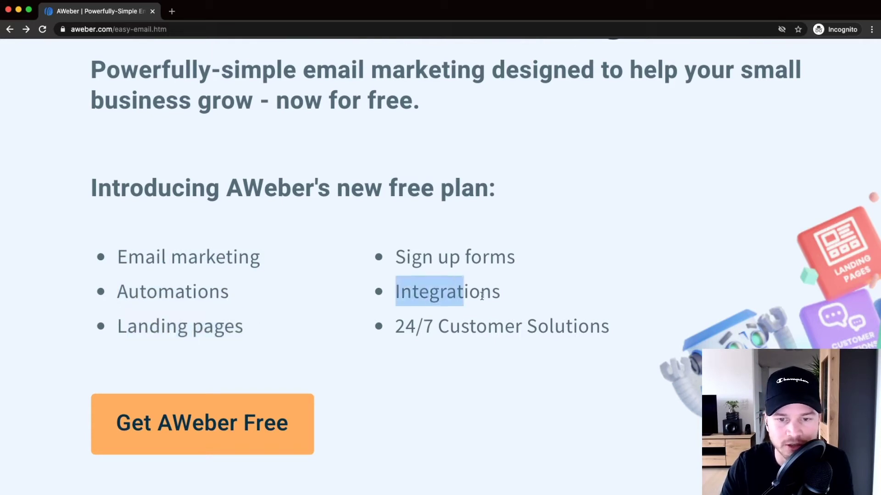
click(486, 323)
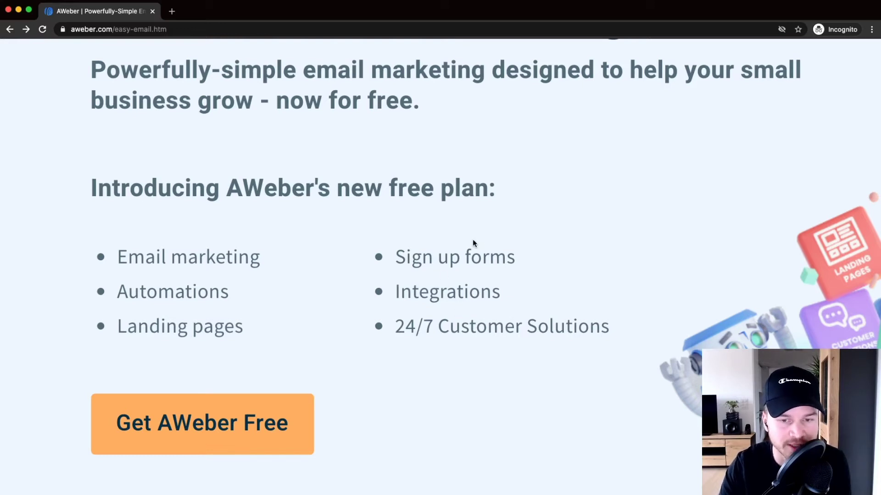
Step: Open the Pricing link in a new tab and switch to it
scroll(461, 240, down, 5)
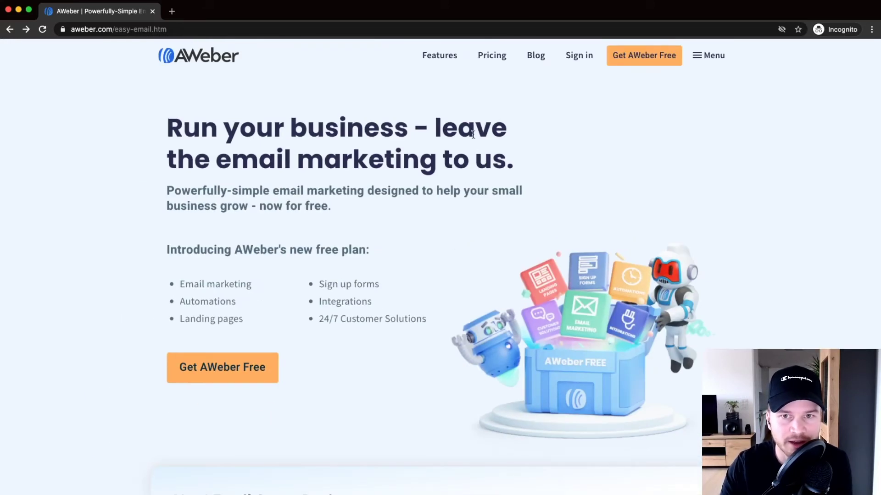
scroll(494, 58, up, 2)
scroll(494, 57, up, 4)
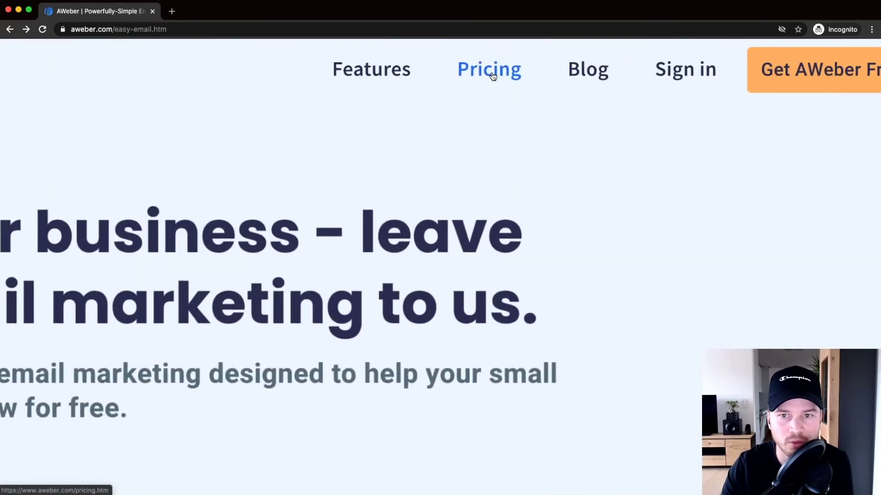
right_click(490, 74)
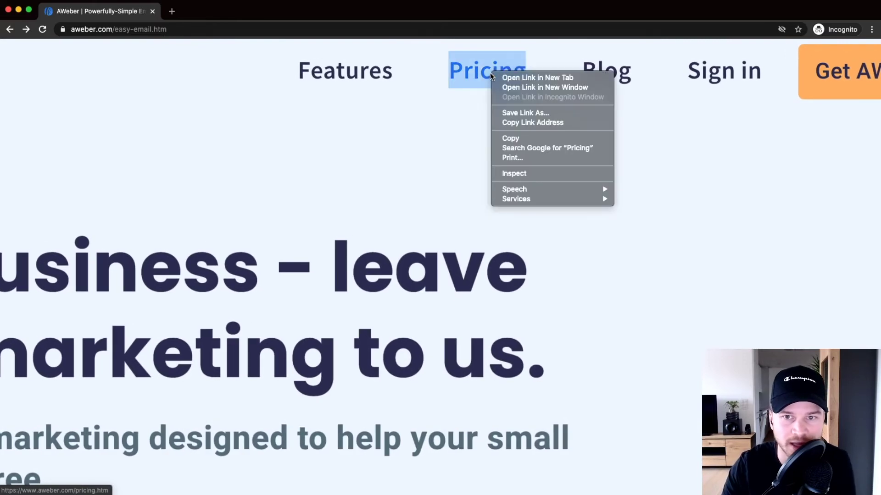
click(532, 77)
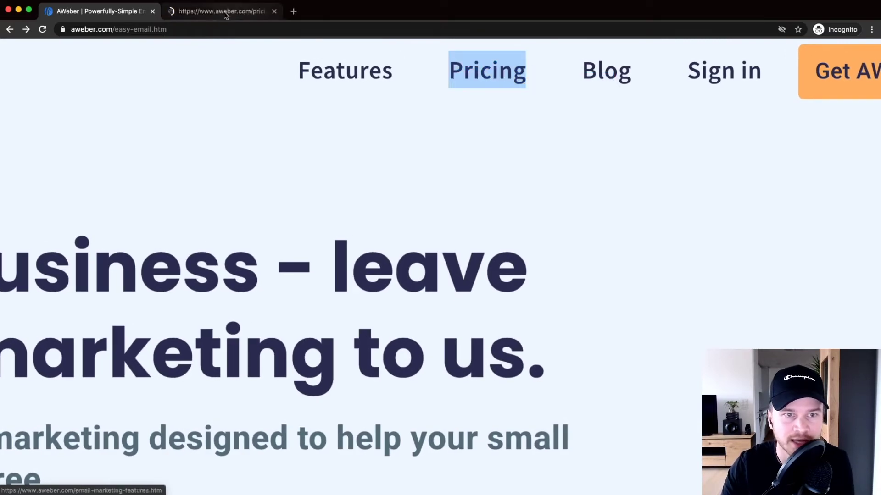
key(ctrl+Tab)
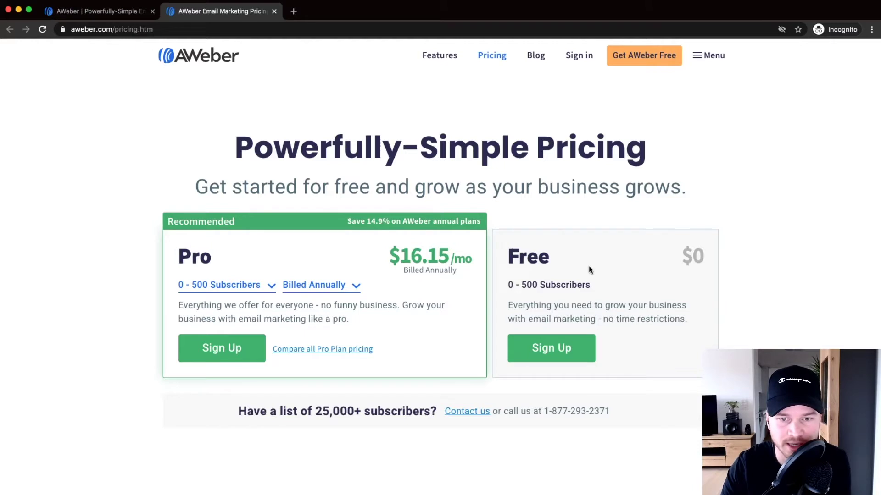
Step: Scroll through the pricing page to review the plans
scroll(588, 269, down, 5)
scroll(877, 131, down, 1)
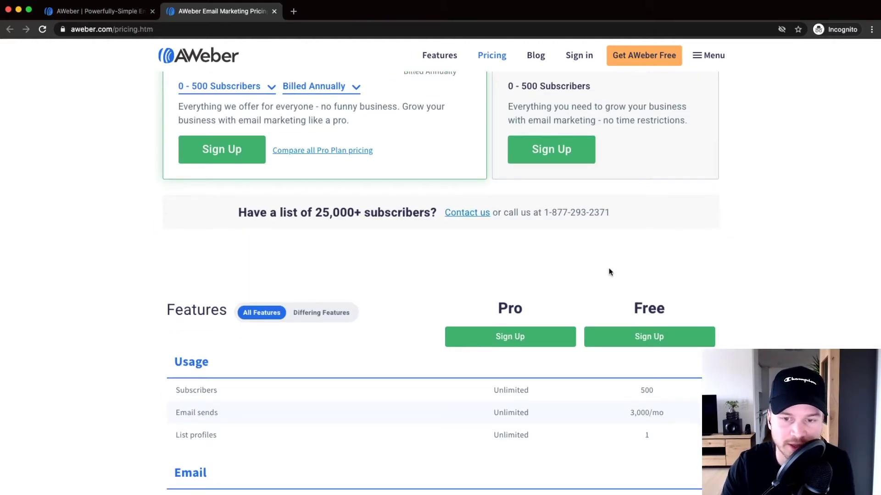
drag(499, 308, 606, 307)
scroll(633, 258, down, 2)
click(692, 235)
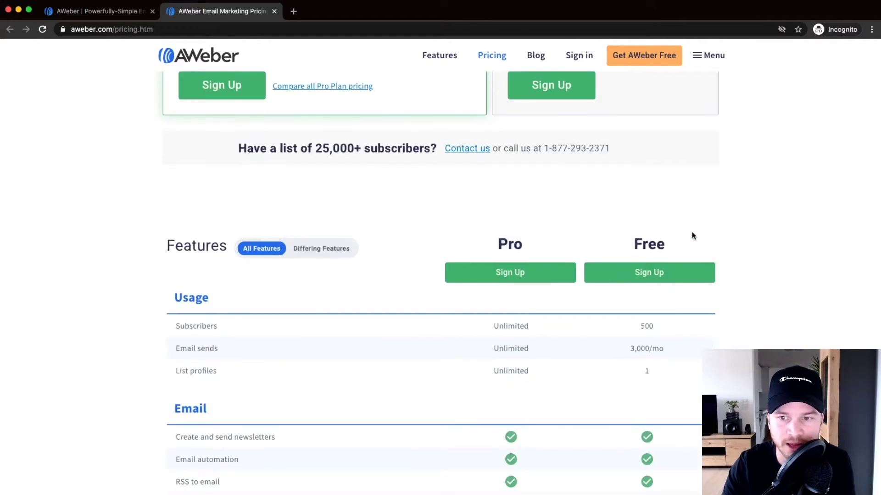
scroll(690, 243, down, 4)
scroll(687, 252, down, 3)
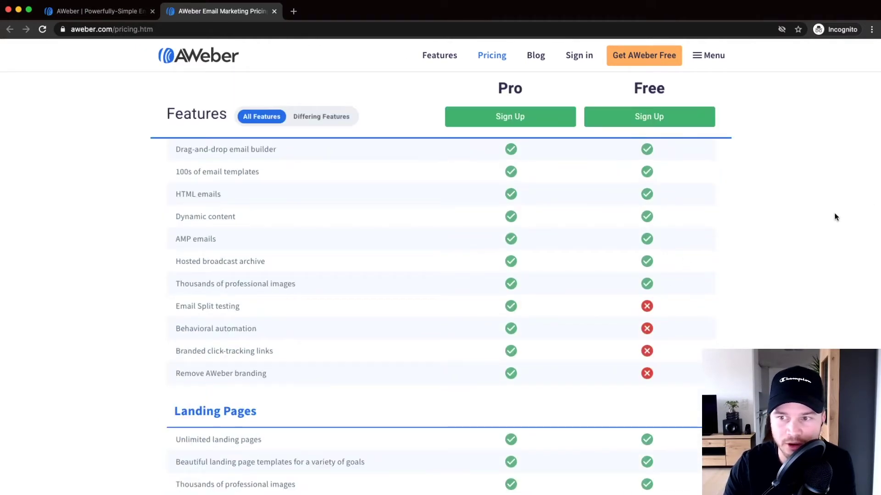
scroll(697, 237, down, 4)
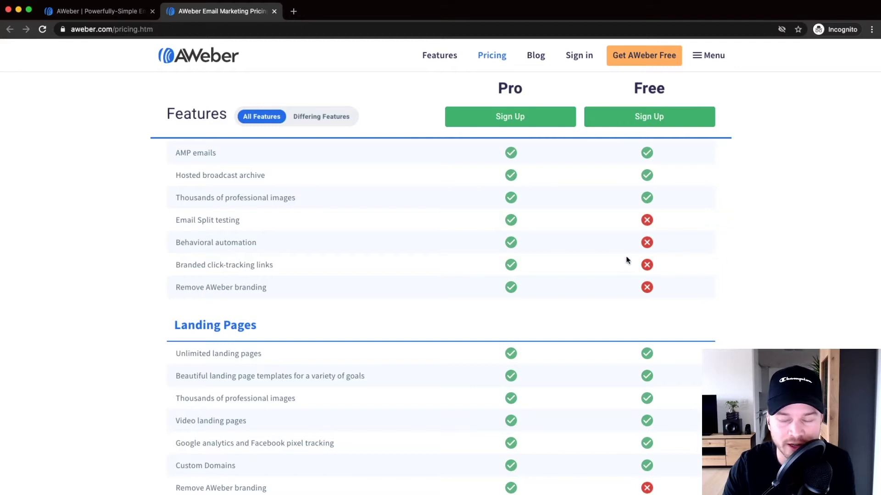
scroll(642, 257, up, 10)
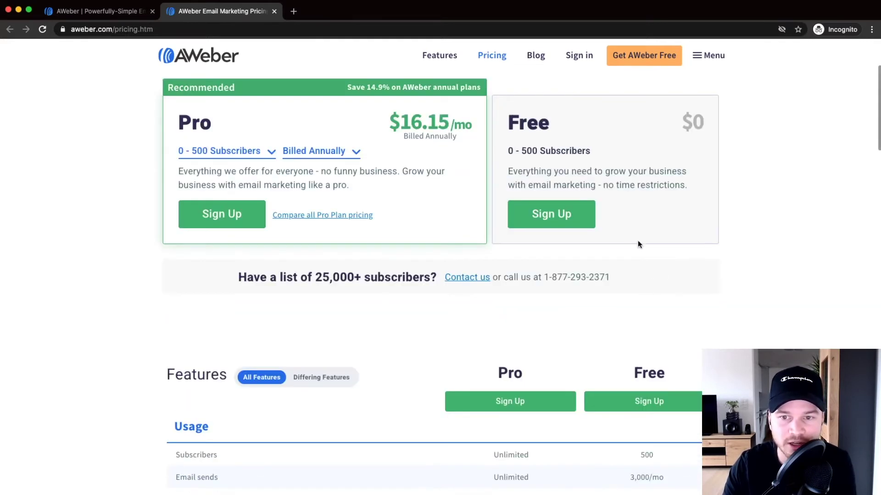
scroll(525, 151, up, 5)
Step: Highlight the Free plan's 500 subscriber limit
drag(525, 152, 651, 149)
click(650, 150)
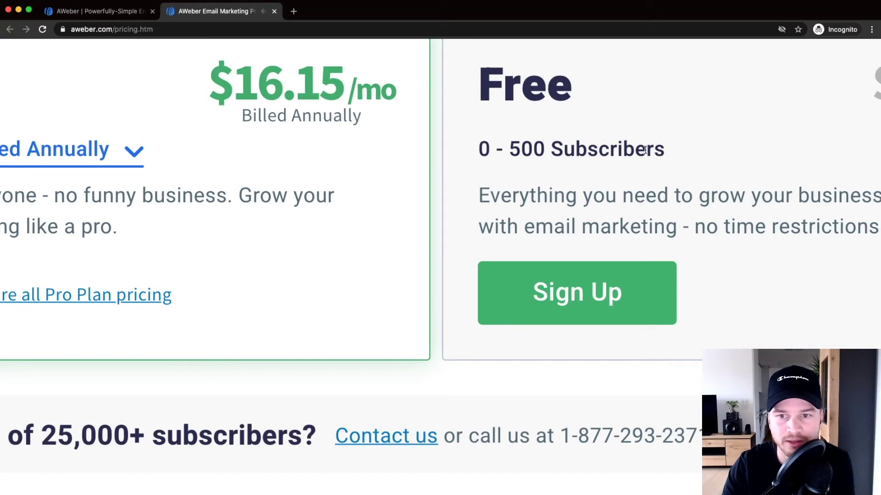
scroll(645, 150, down, 3)
scroll(574, 139, down, 3)
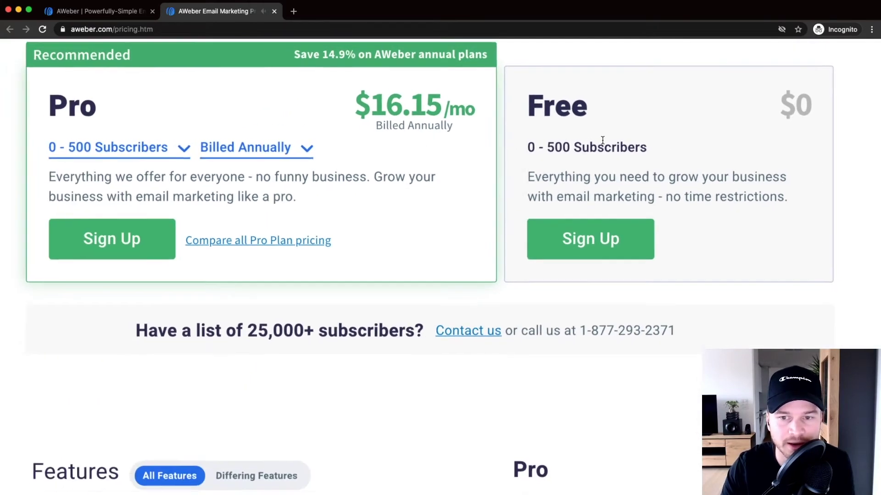
scroll(597, 178, up, 2)
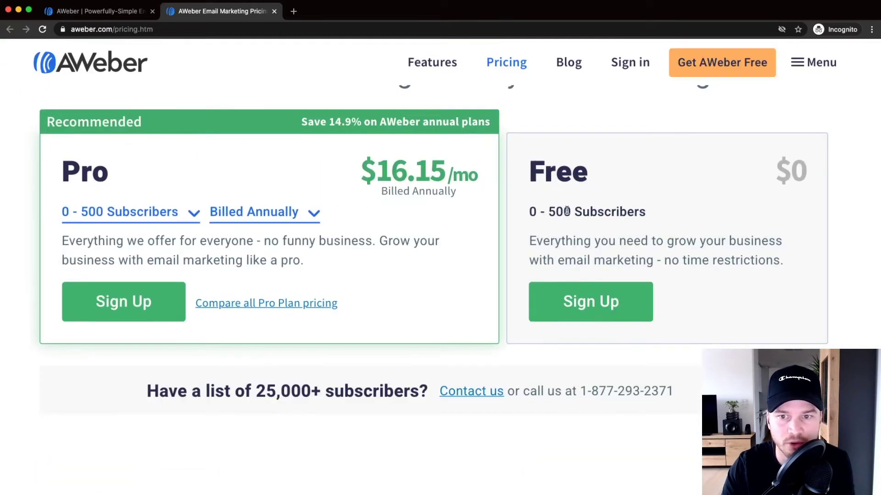
drag(555, 210, 665, 212)
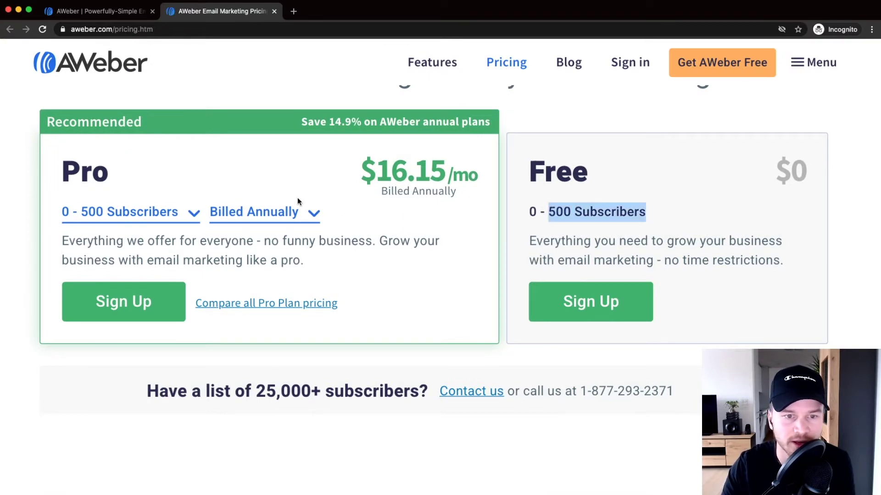
scroll(297, 197, down, 3)
Step: Set the Pro plan to Billed Monthly, note its $19 price, and close the pricing tab
click(286, 176)
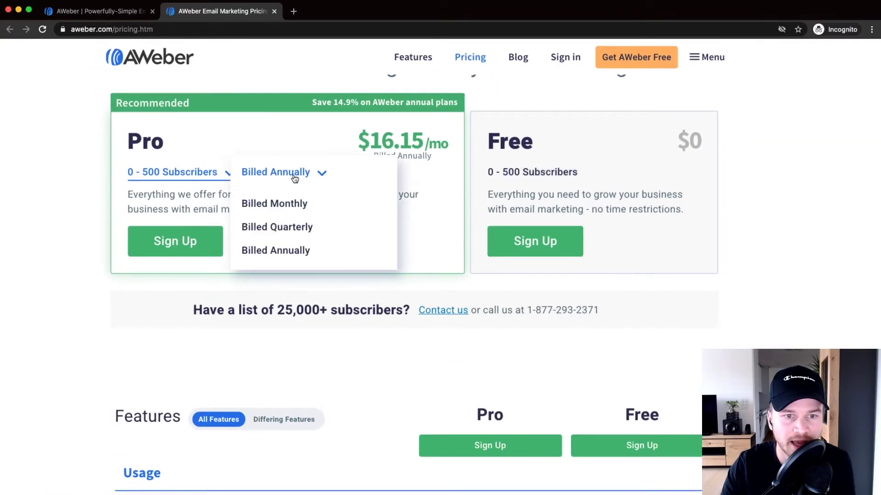
click(291, 202)
drag(388, 136, 413, 141)
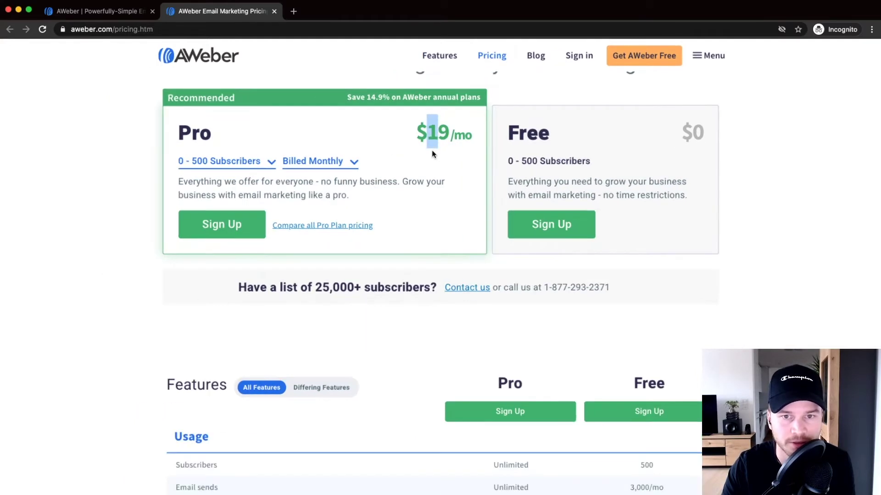
click(274, 11)
scroll(352, 68, down, 5)
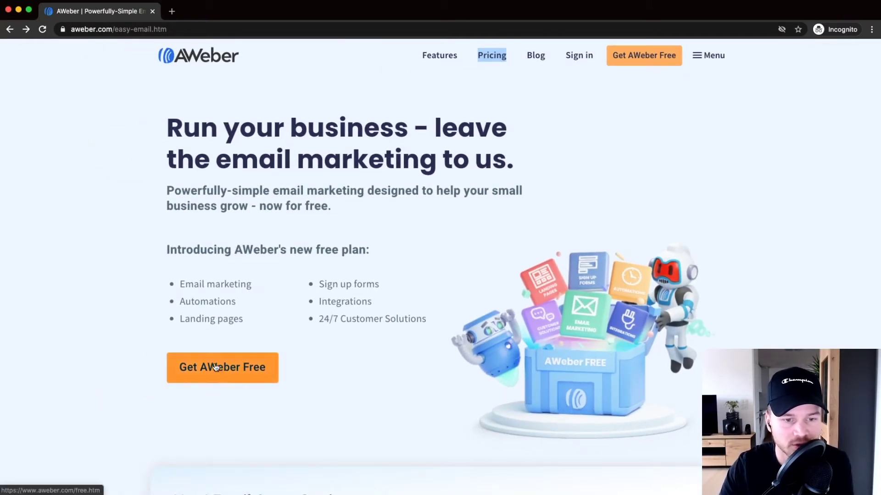
Step: Start the free sign-up and enter your first and last name
scroll(218, 365, down, 1)
click(216, 321)
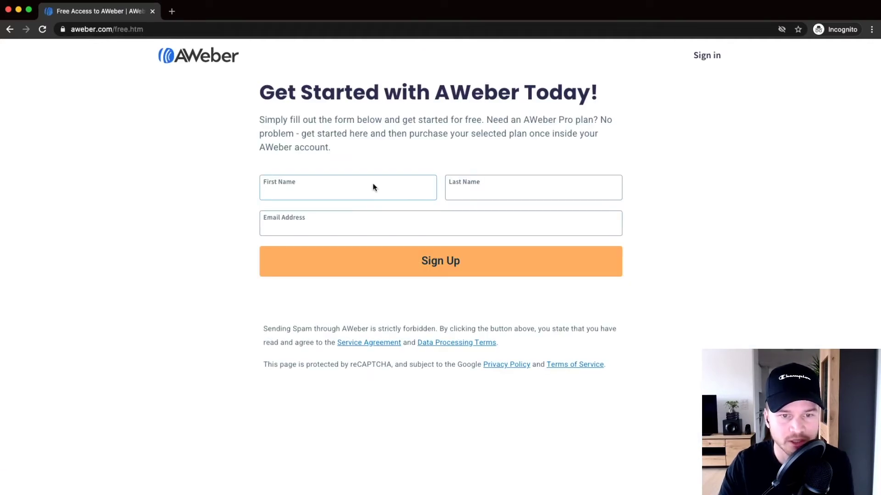
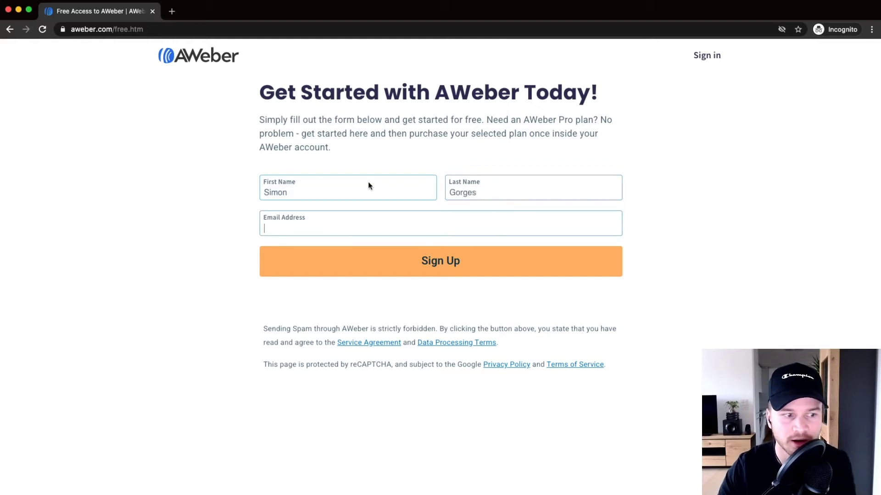
Step: Paste your e-mail address into Email Address and submit the sign-up form
key(super+Tab)
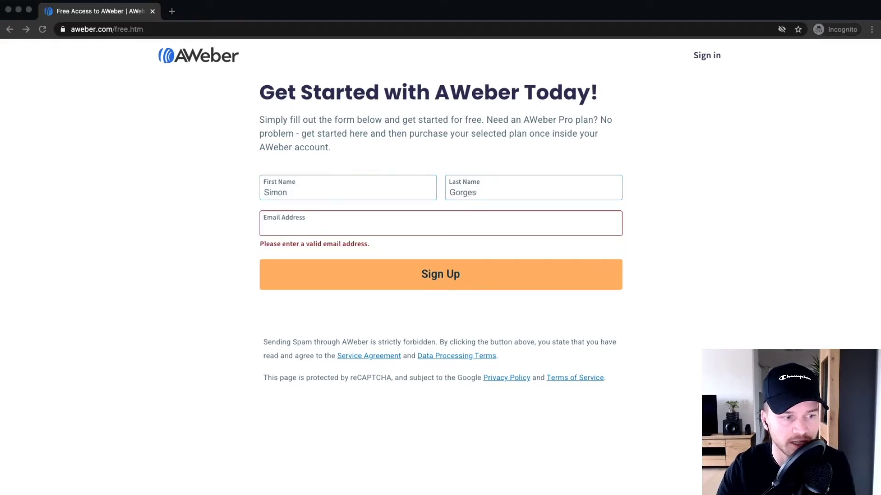
click(309, 223)
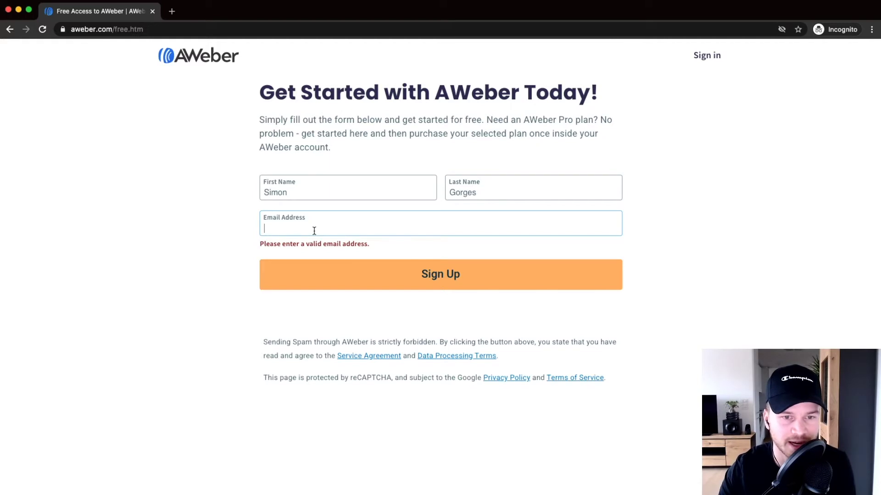
key(super+v)
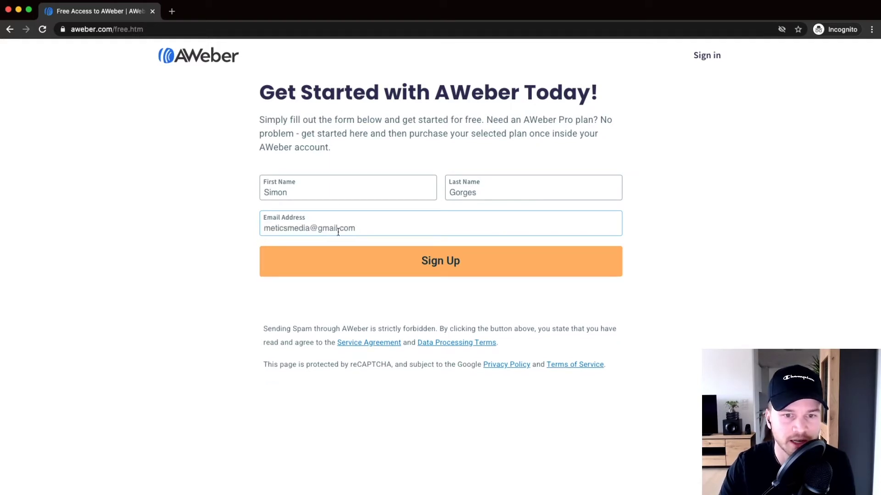
drag(317, 228, 362, 226)
scroll(336, 228, up, 5)
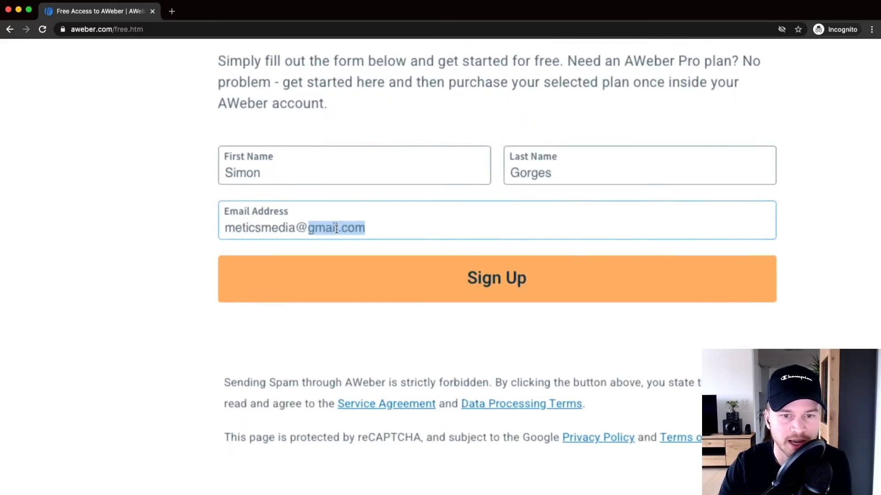
click(355, 228)
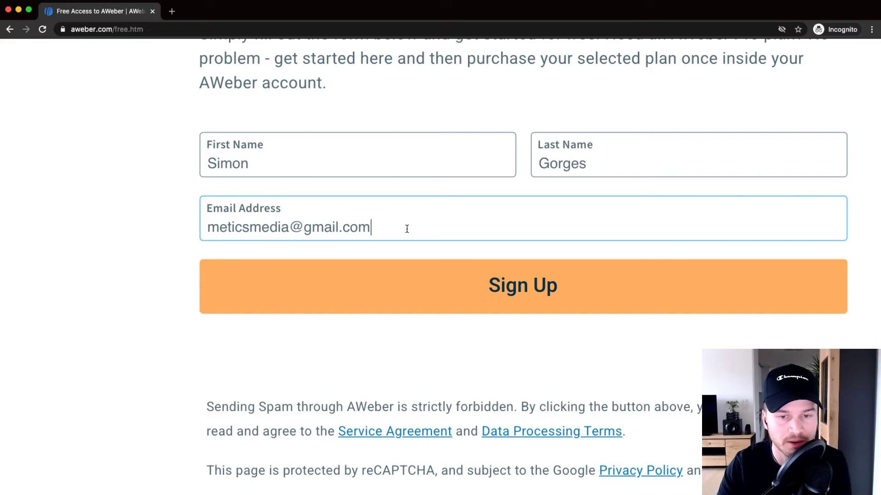
scroll(398, 219, down, 5)
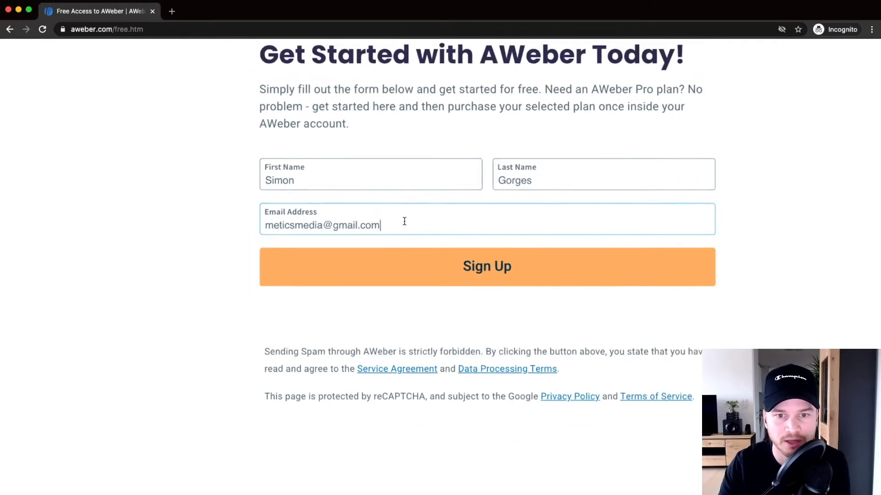
click(441, 263)
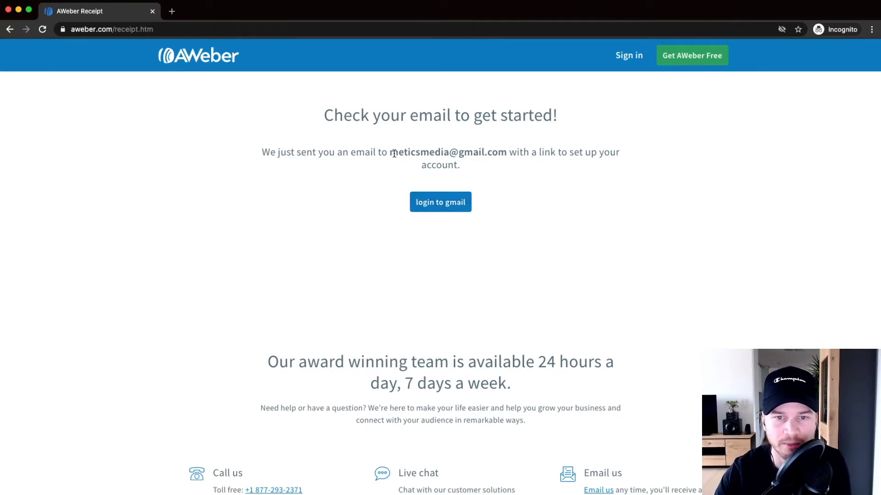
Step: Check the e-mail address the setup link was sent to on the confirmation page
scroll(421, 151, up, 5)
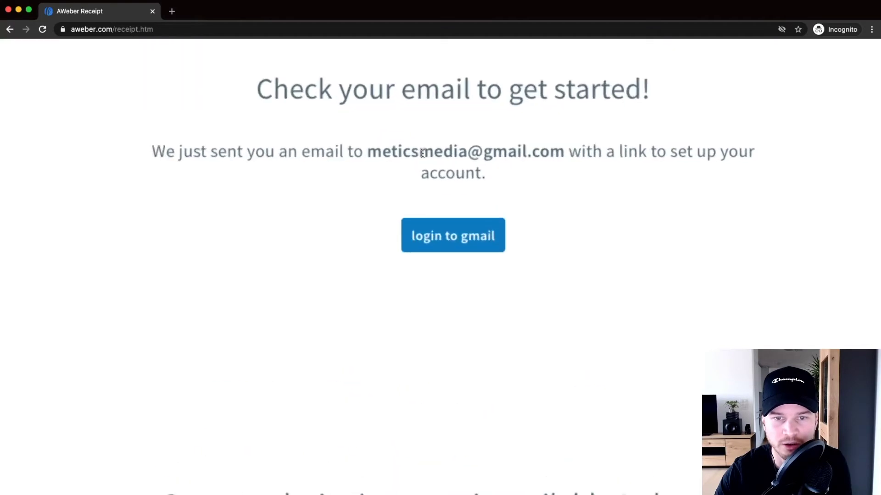
drag(348, 151, 602, 153)
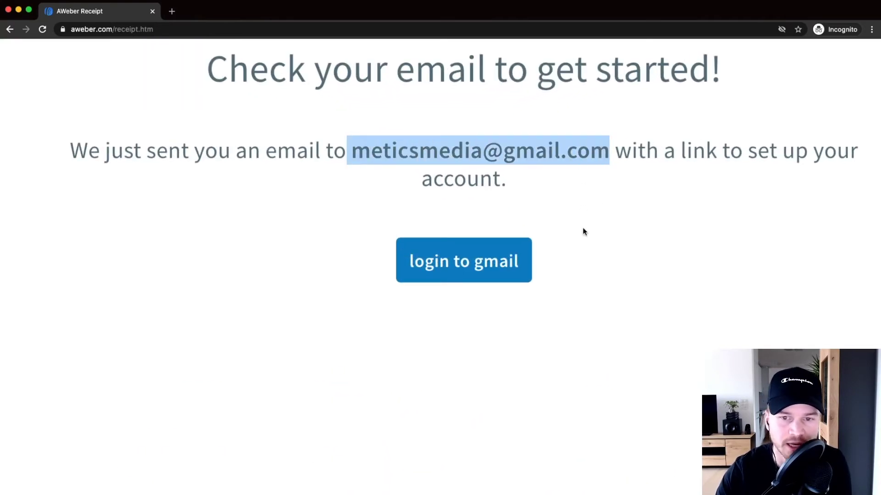
scroll(587, 213, down, 5)
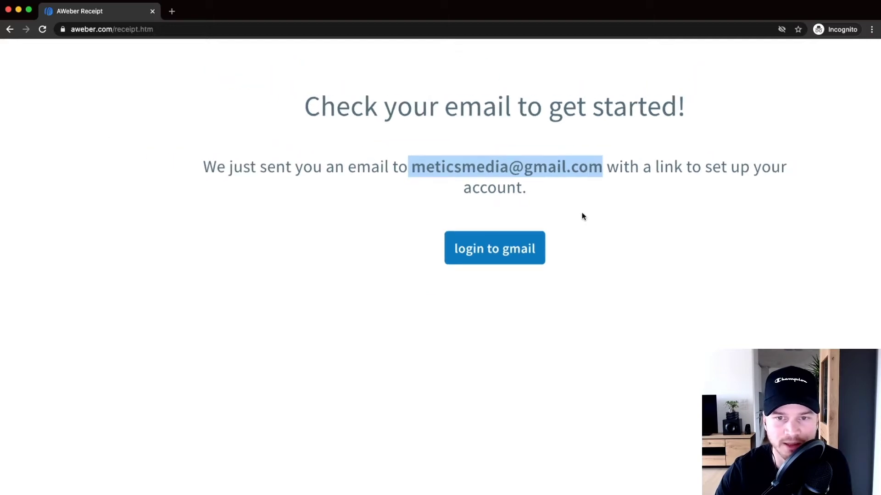
click(461, 138)
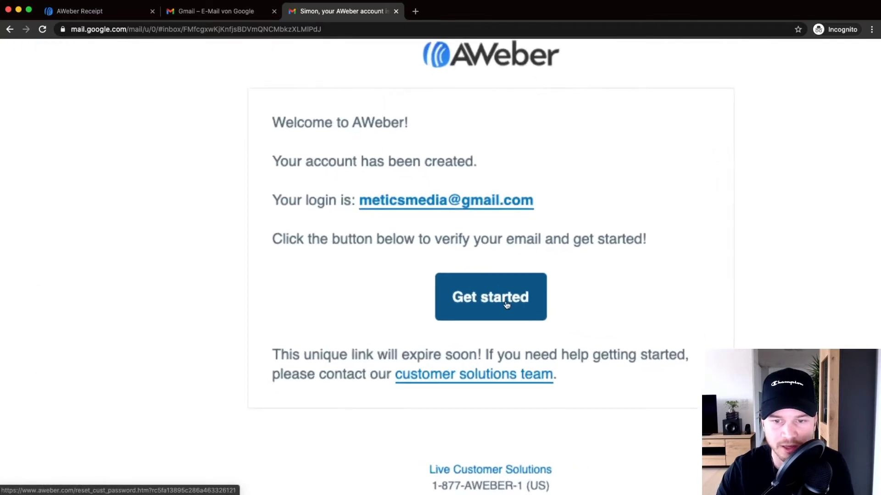
Step: Follow the welcome email's verification link and begin filling in the Password Setup email
click(521, 299)
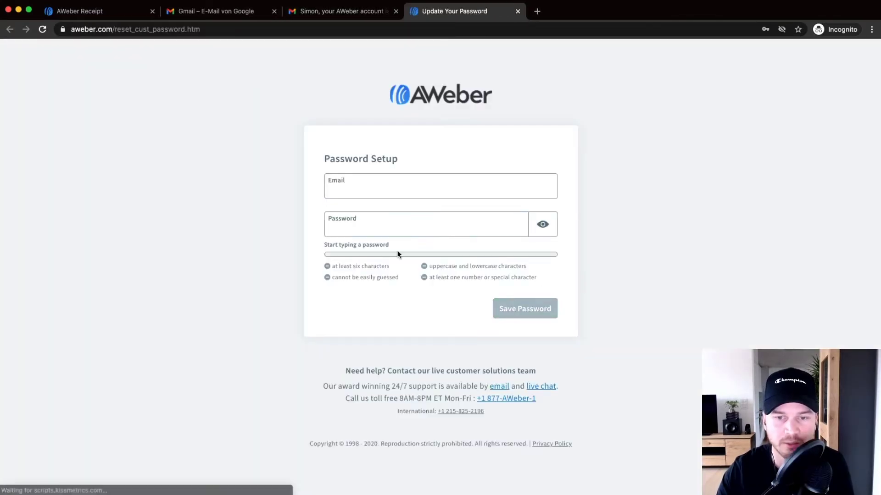
click(422, 176)
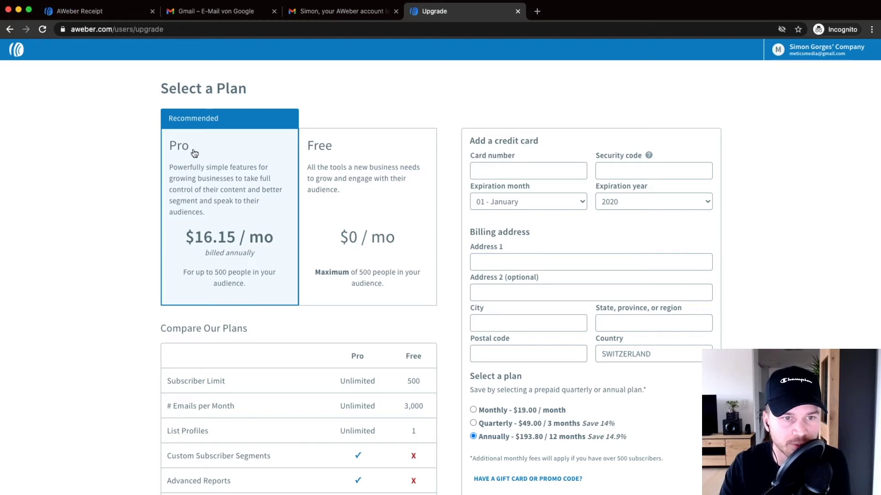
Step: Choose the Free plan and check its 3,000 emails per month allowance
scroll(250, 260, up, 2)
scroll(250, 260, down, 3)
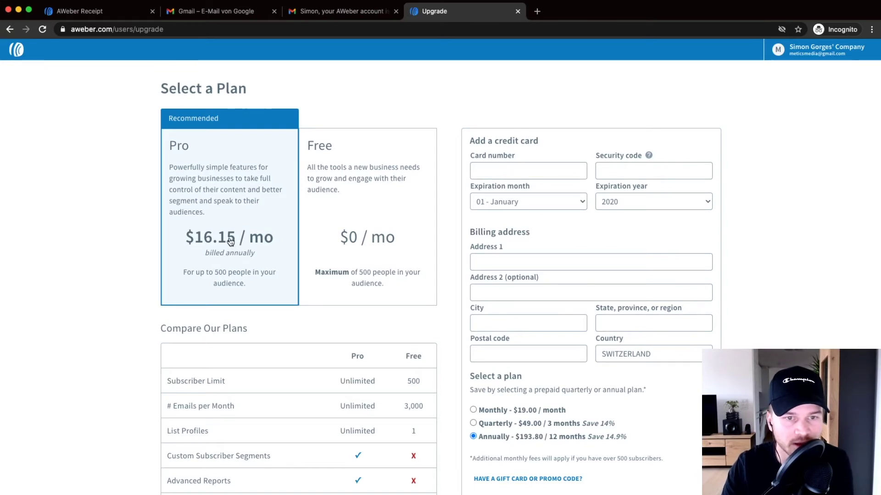
click(360, 164)
scroll(388, 273, down, 5)
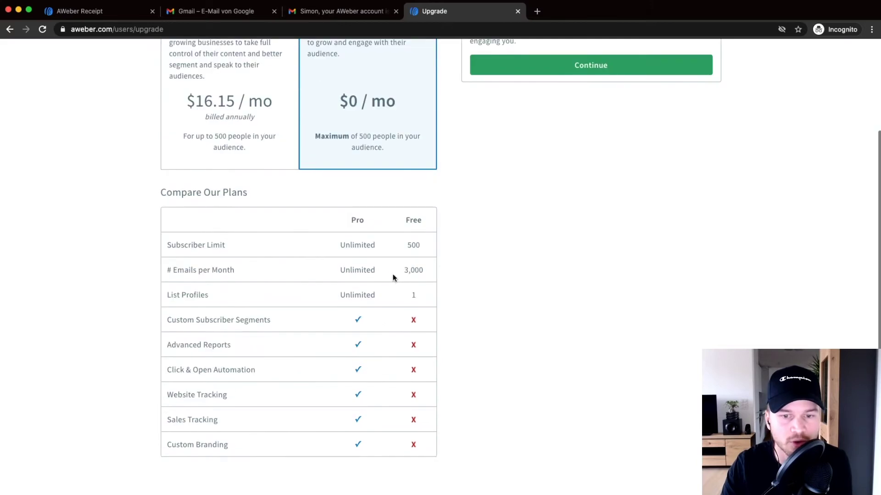
scroll(413, 257, up, 5)
drag(393, 237, 431, 237)
drag(394, 278, 438, 278)
scroll(412, 276, down, 5)
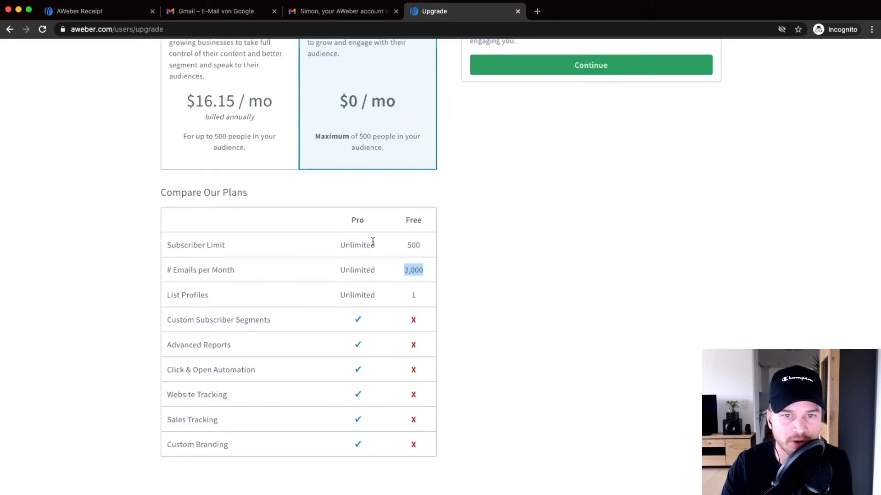
scroll(373, 243, up, 5)
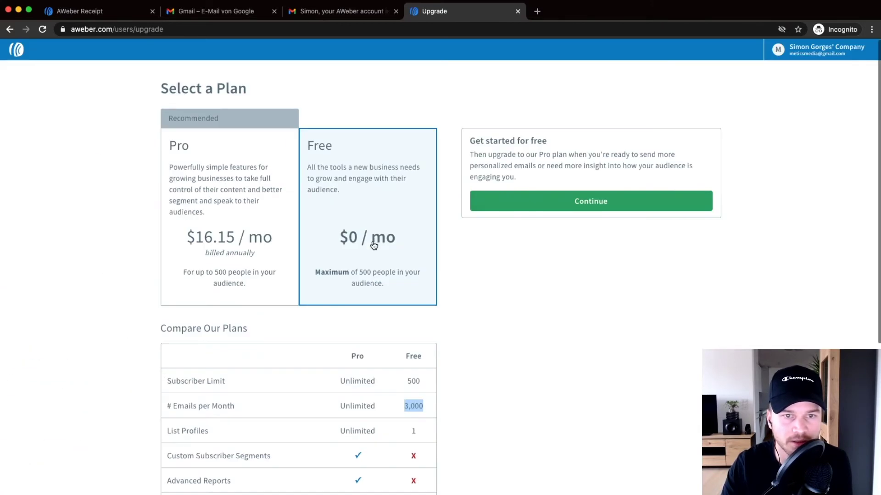
Step: Compare against Pro, then reselect Free and continue
click(225, 178)
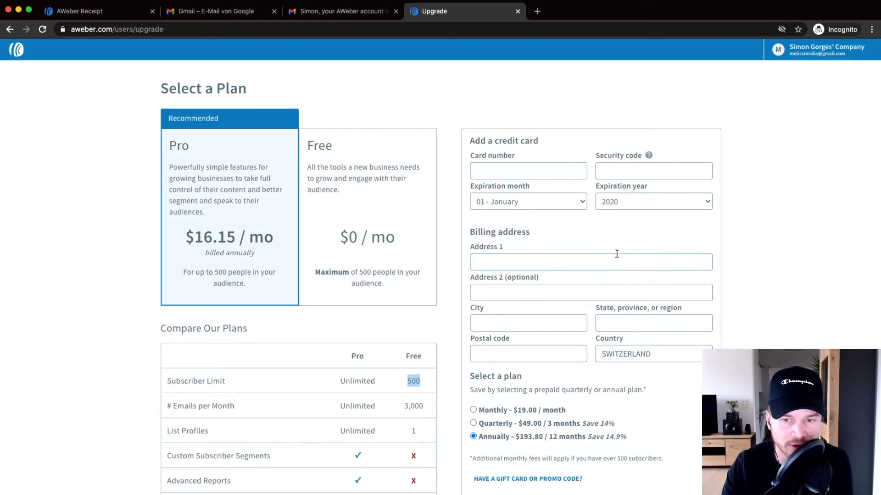
click(378, 192)
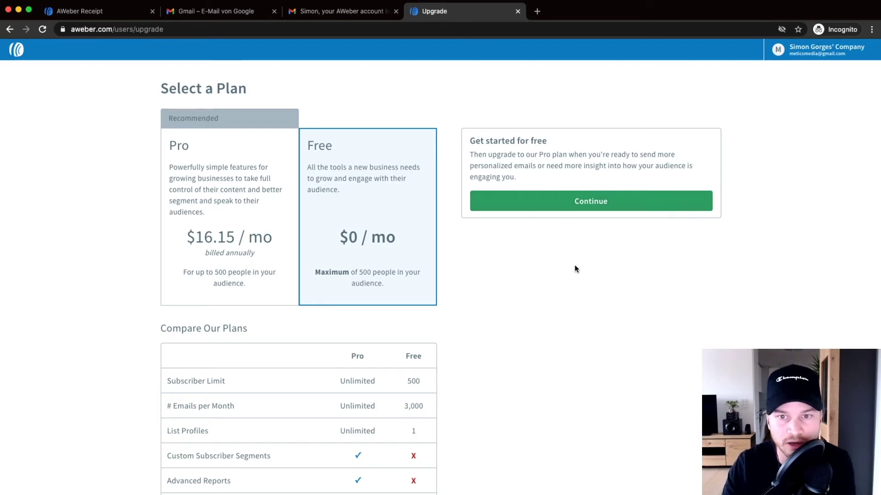
click(591, 201)
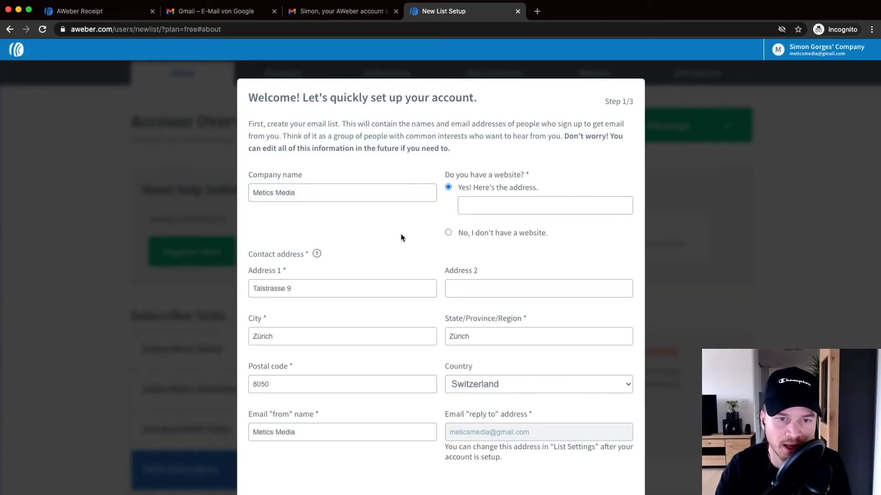
Step: Review company name Metics Media, mark no website, and check the street address
click(310, 198)
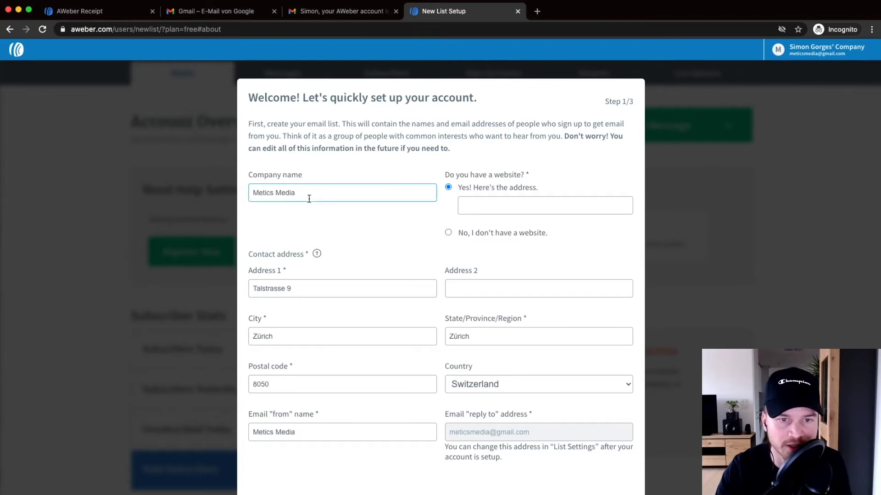
scroll(296, 198, up, 5)
drag(309, 191, 223, 188)
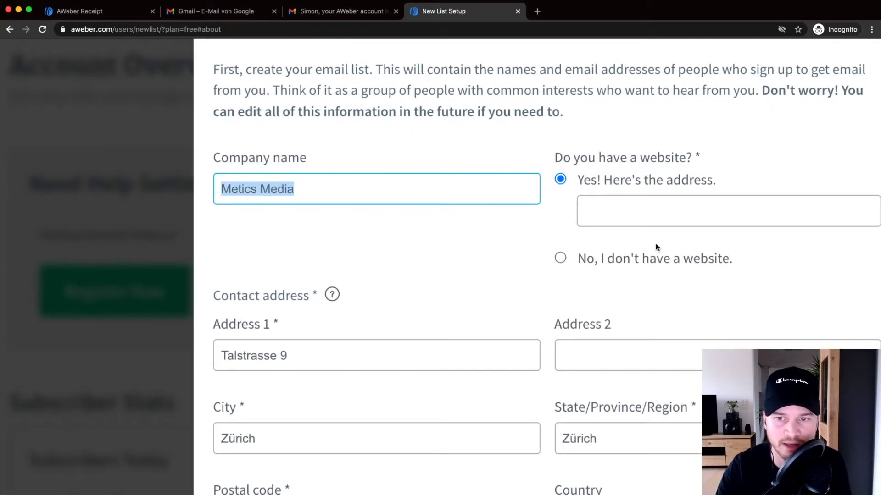
scroll(656, 247, right, 4)
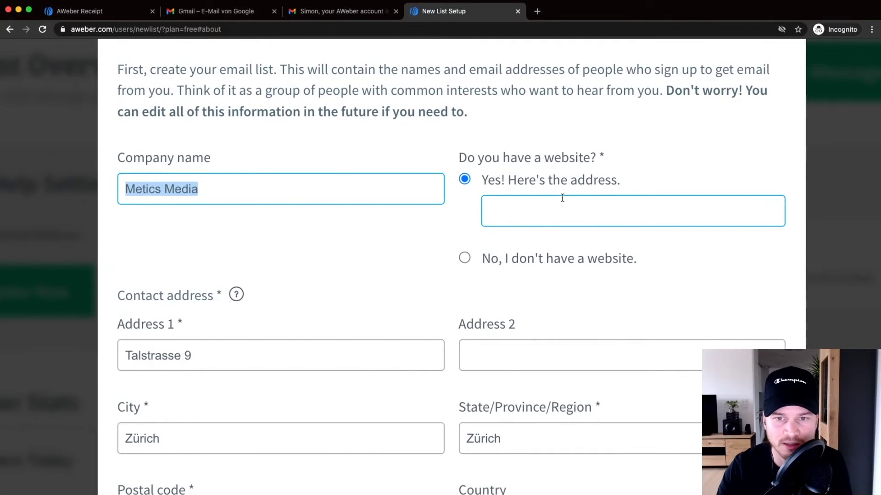
click(464, 259)
click(436, 229)
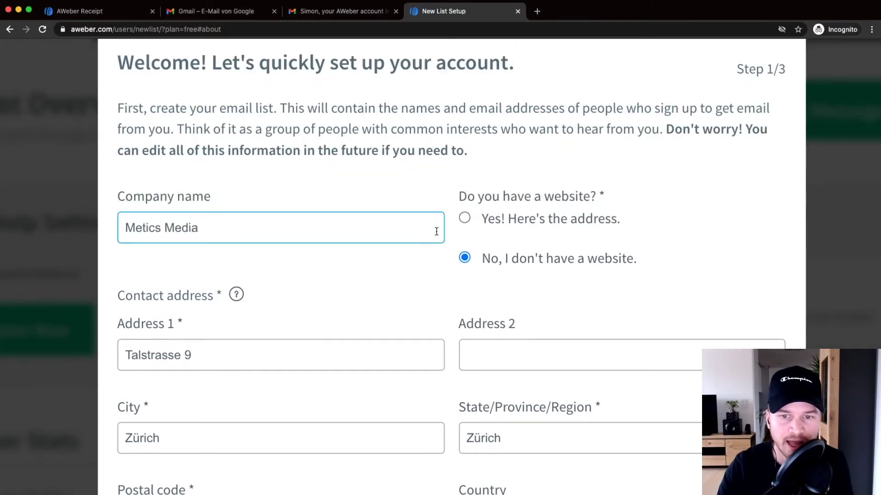
scroll(426, 257, down, 1)
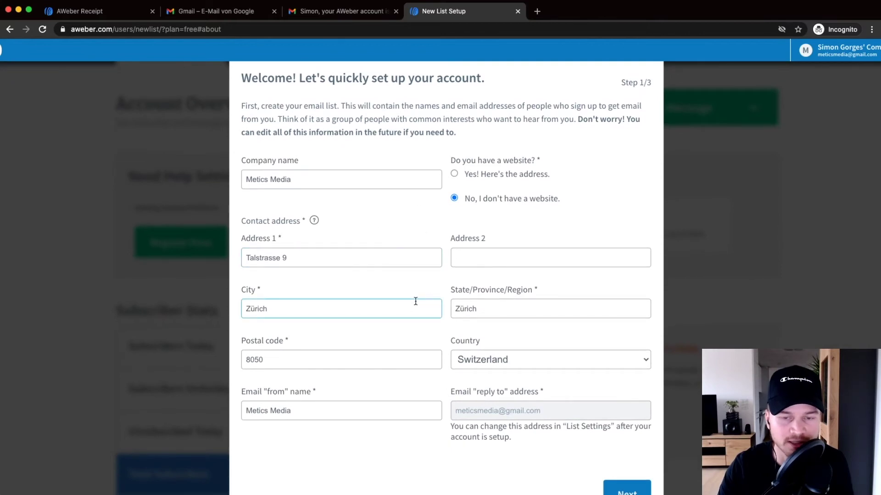
mouse_move(314, 220)
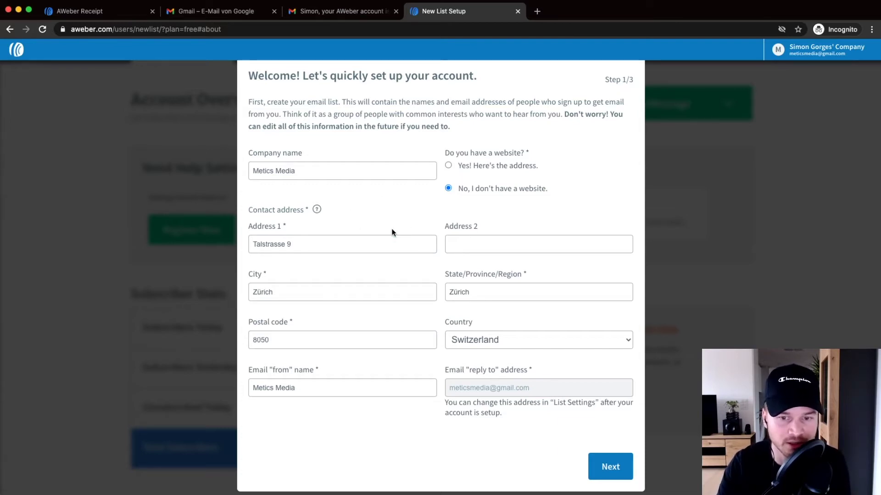
click(424, 236)
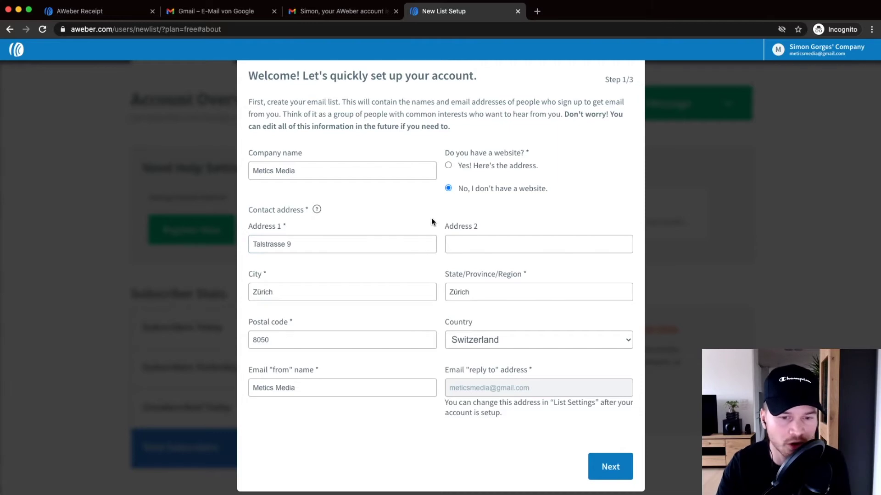
Step: Keep the from-name as Metics Media and continue to Step 2/3
click(257, 389)
drag(323, 388, 252, 387)
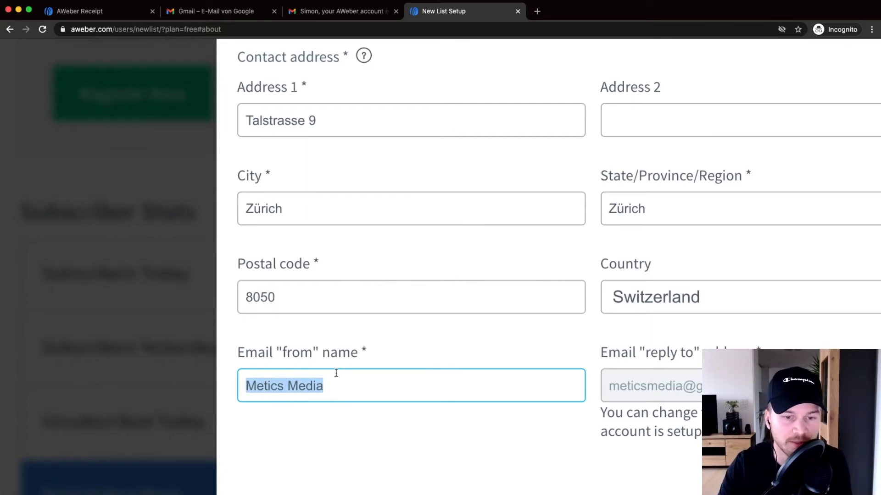
click(319, 387)
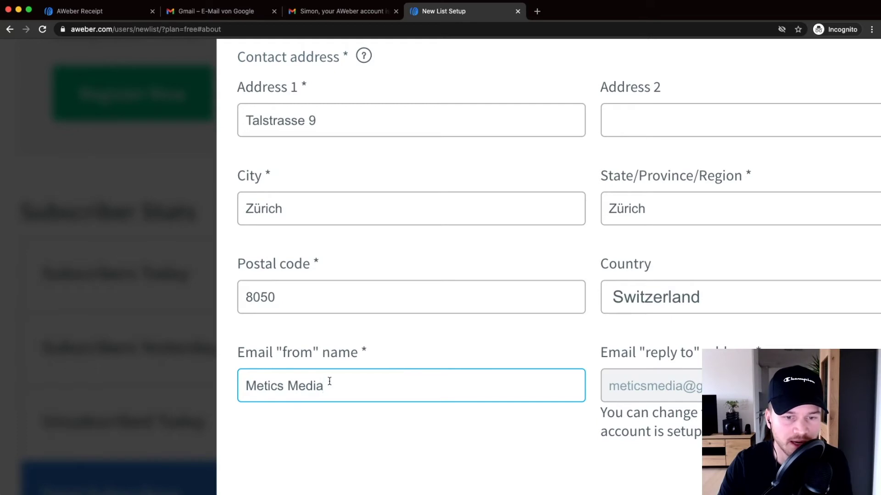
drag(329, 381, 240, 384)
click(347, 386)
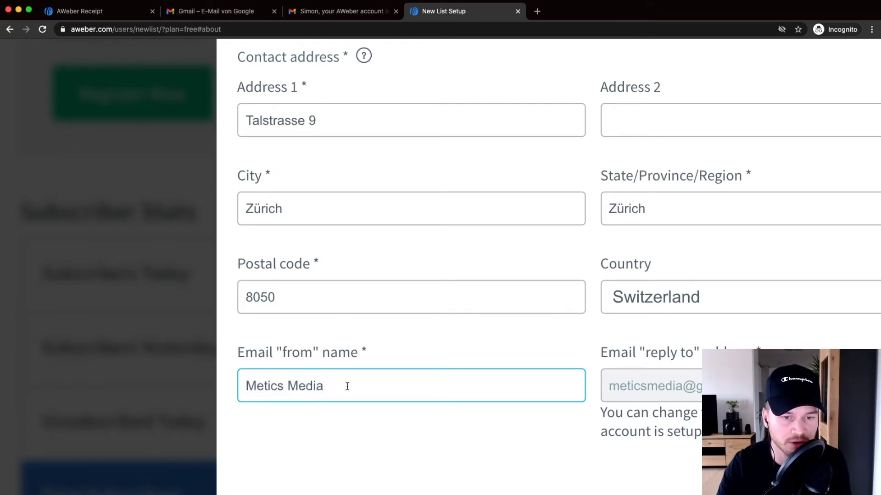
drag(333, 386, 247, 388)
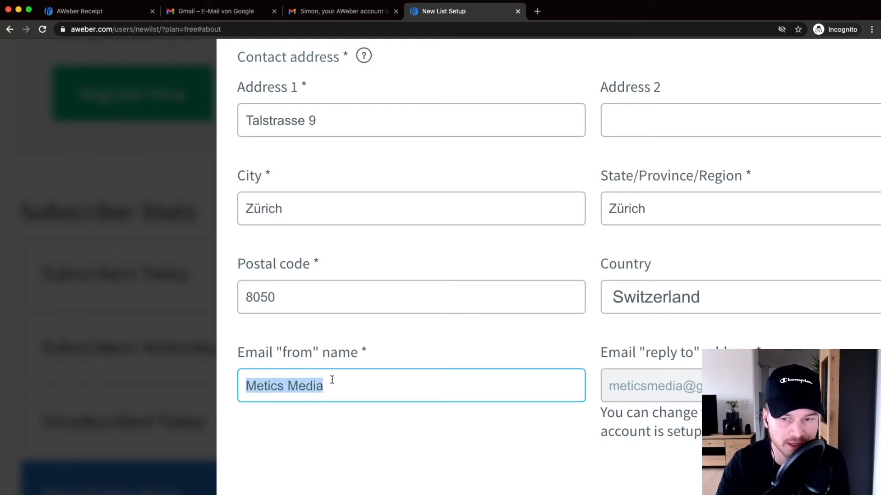
click(416, 404)
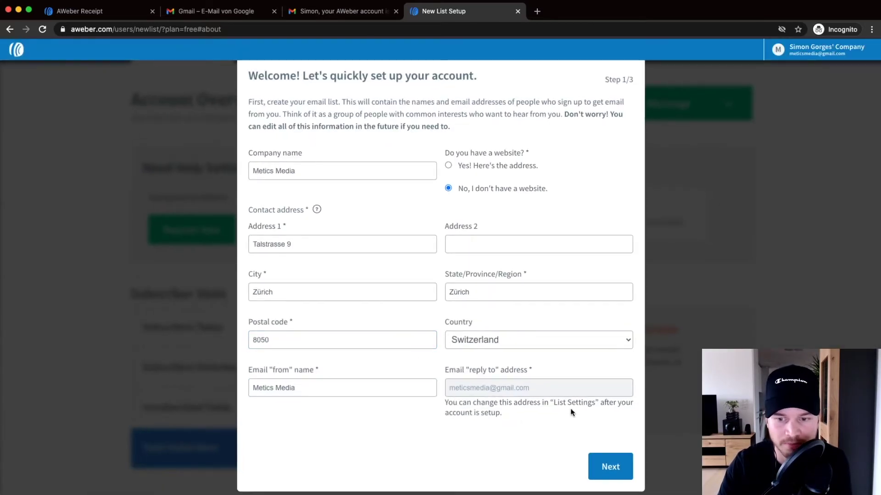
click(615, 462)
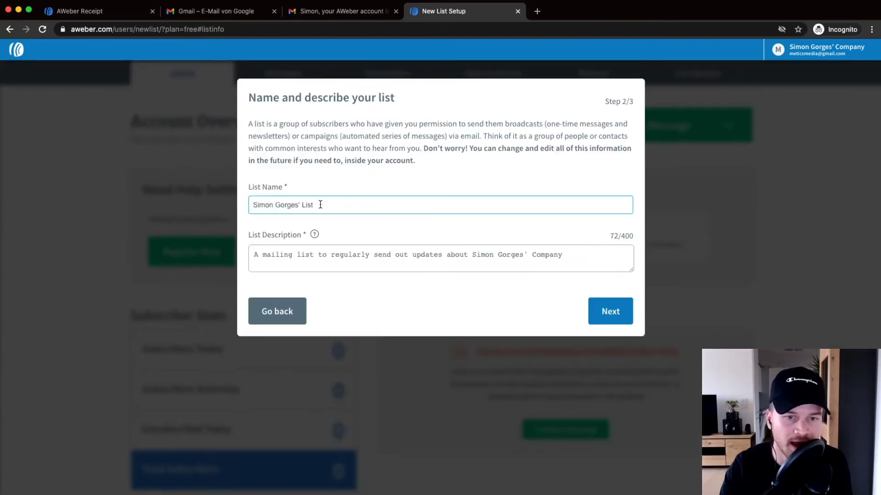
Step: Replace the prefilled list name with 'Metics Media Newsletter'
click(334, 198)
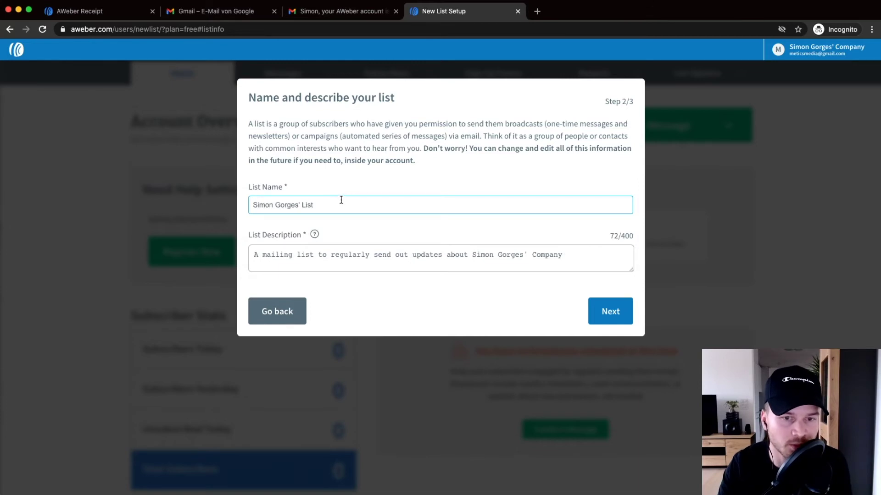
click(334, 235)
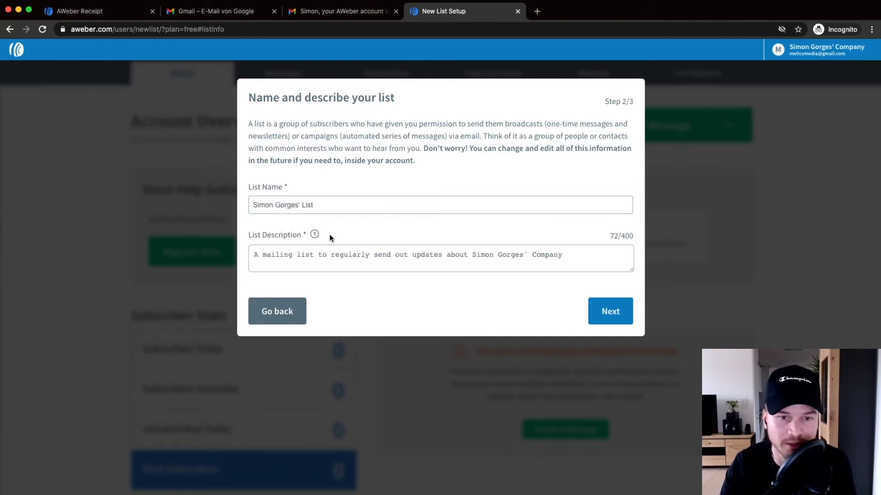
drag(326, 205, 250, 205)
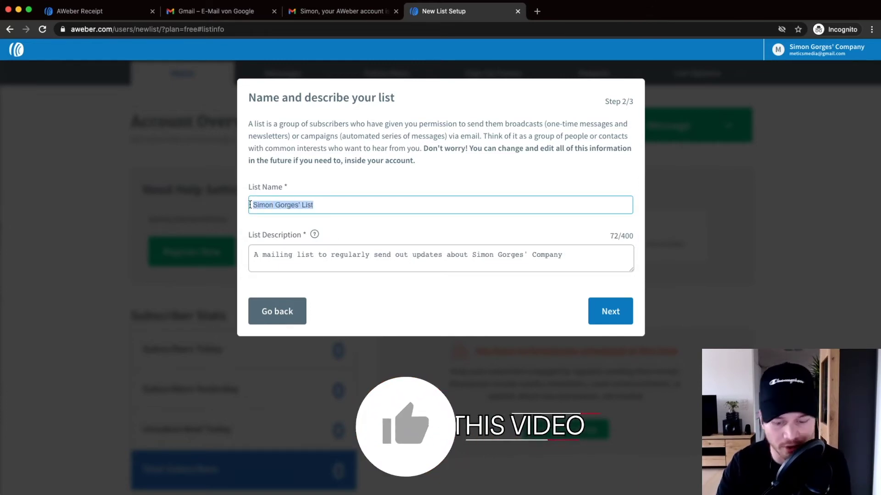
text(Meti)
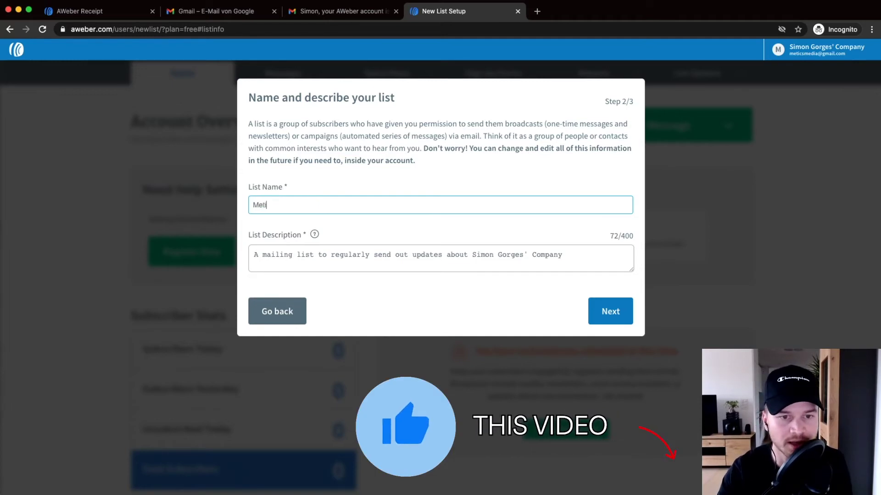
text(cs Media New)
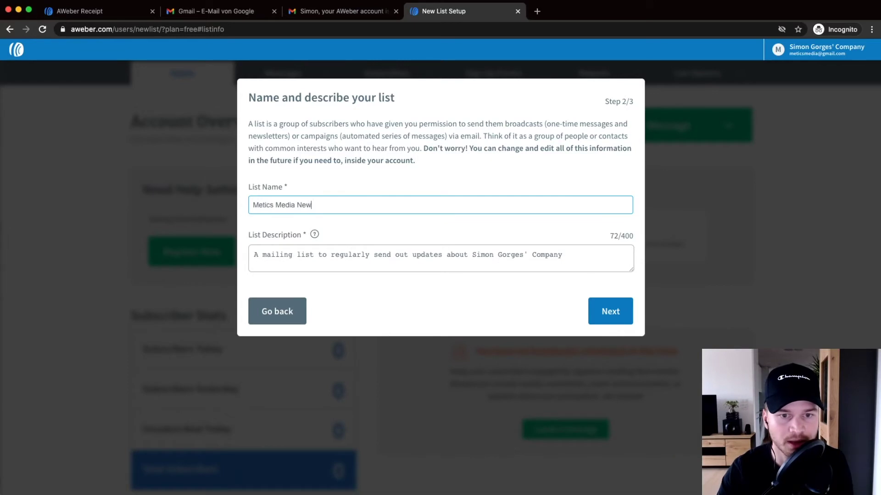
Step: Replace the list description with 'This is a weekly newsletter of metics media.'
click(285, 262)
key(super+plus)
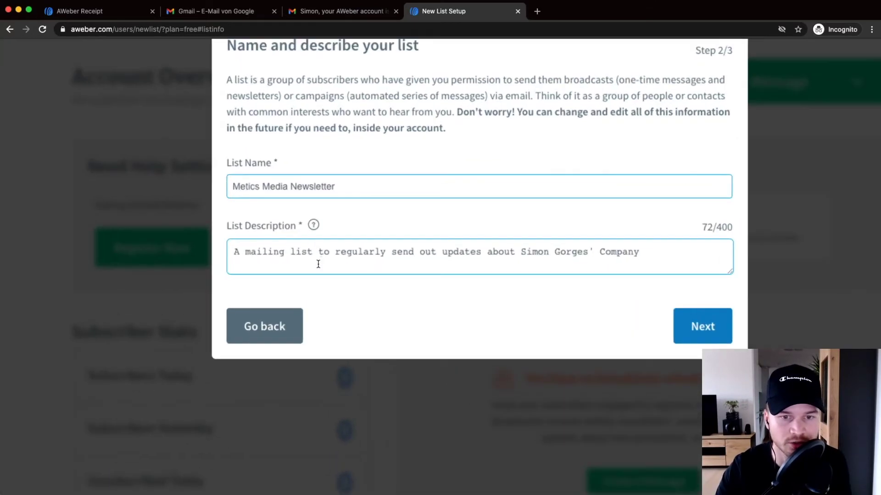
key(super+plus)
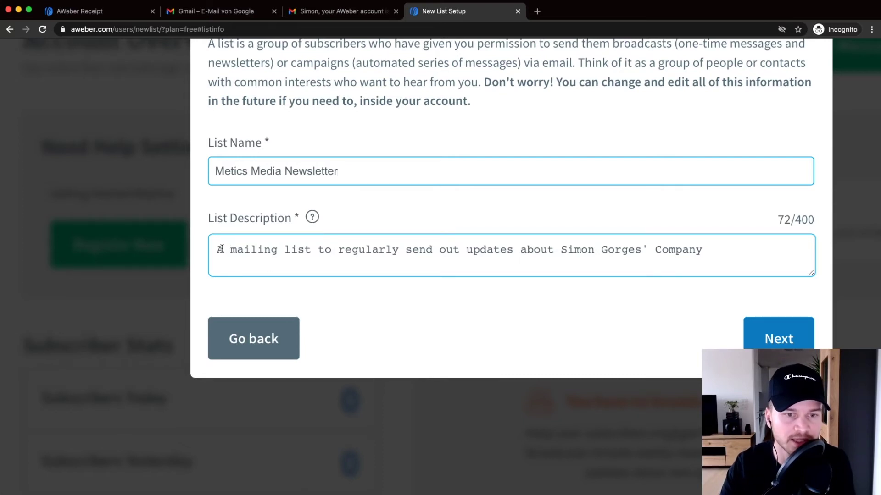
drag(221, 249, 784, 257)
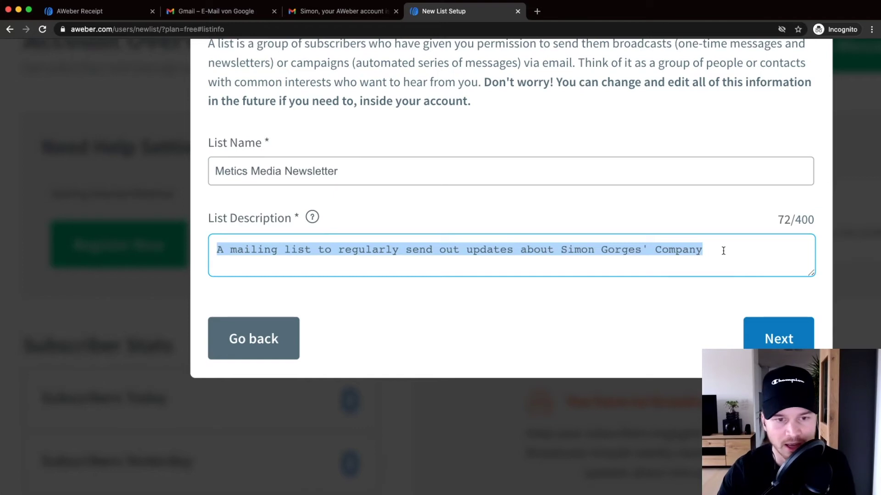
text(Th)
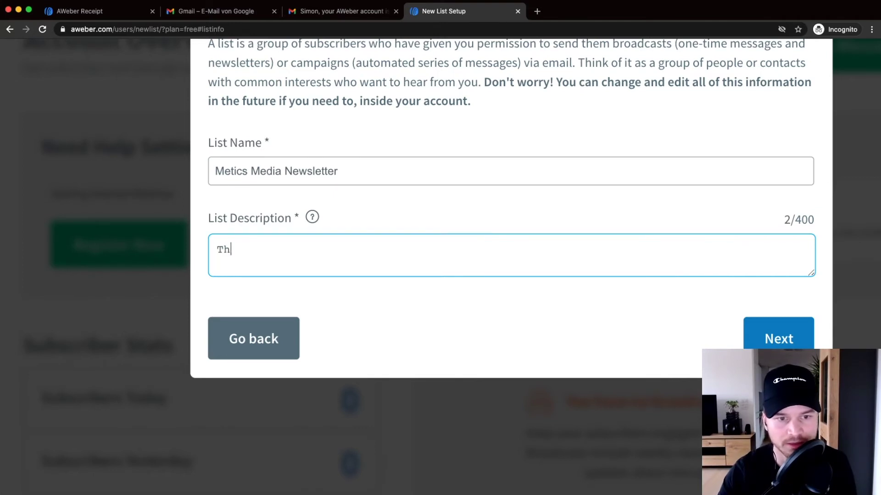
text(is is a )
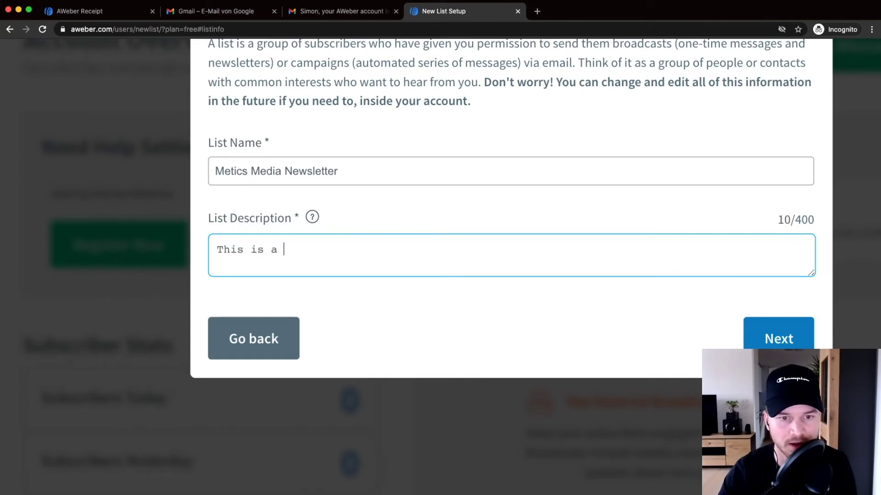
text(weekly newsletter )
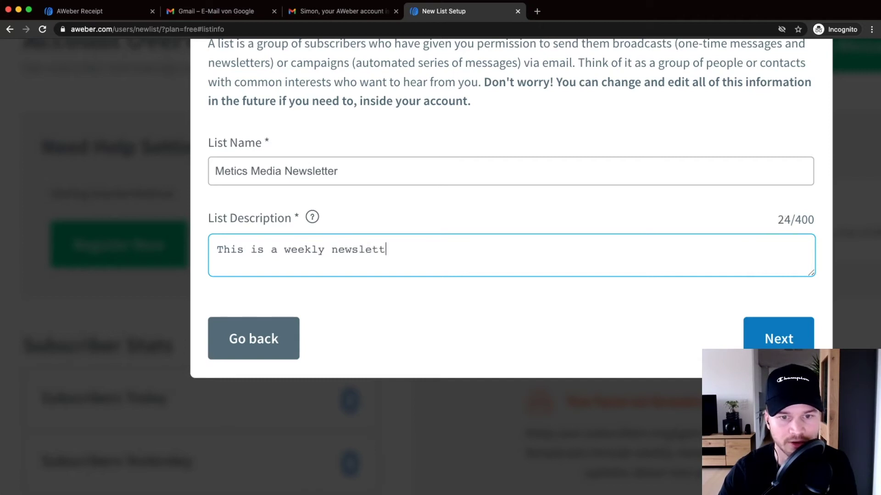
text(of metics media.)
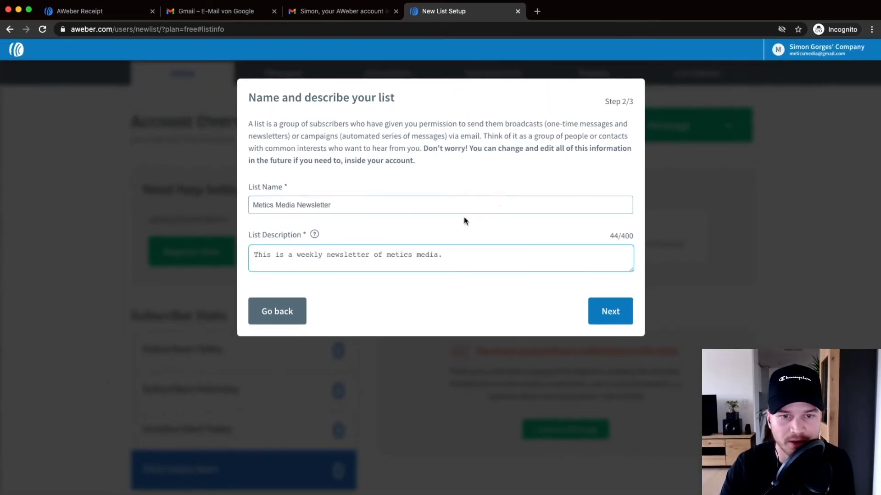
Step: On Step 3/3, pick '{!firstname_fix} Confirm your subscription' as the subject and open the message for editing
click(617, 310)
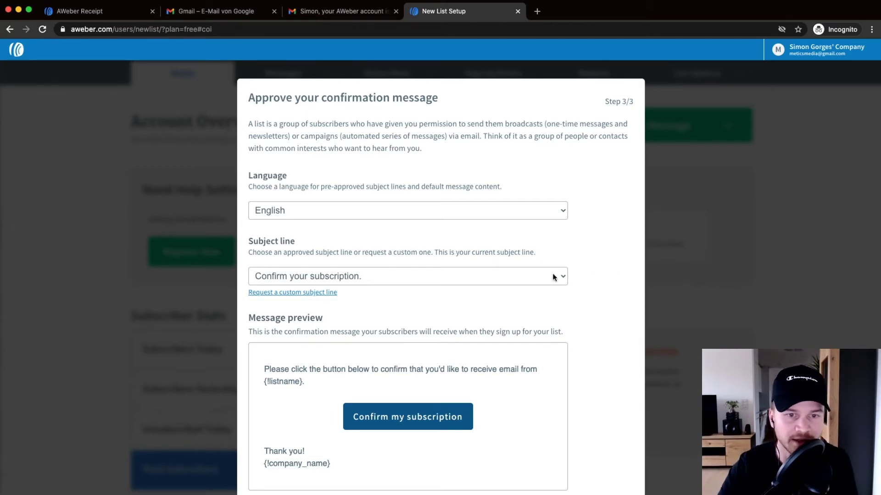
scroll(583, 301, down, 2)
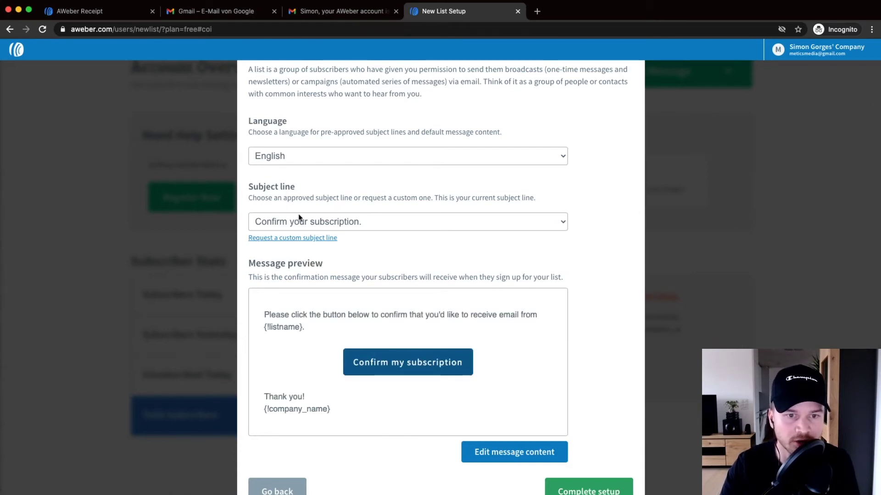
click(324, 229)
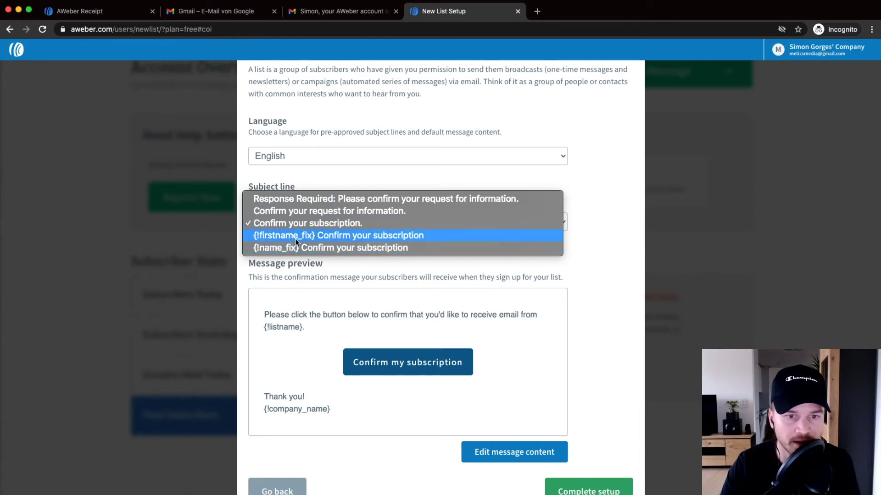
click(321, 238)
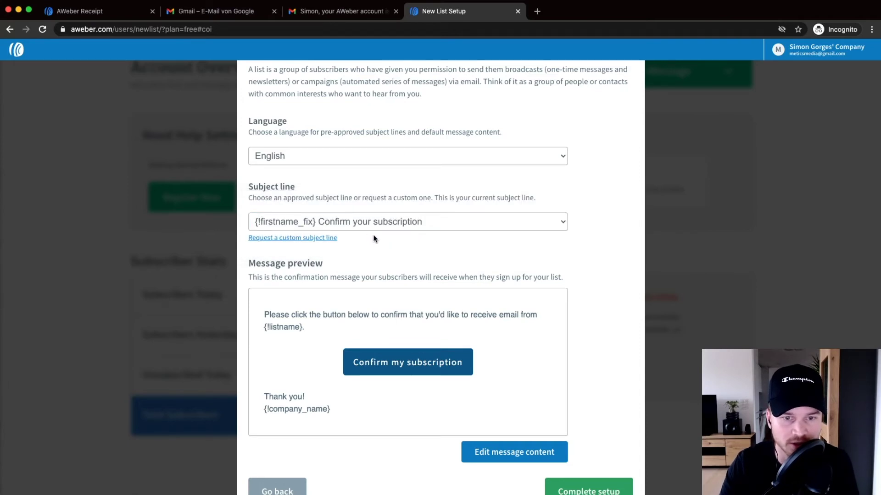
scroll(404, 220, down, 1)
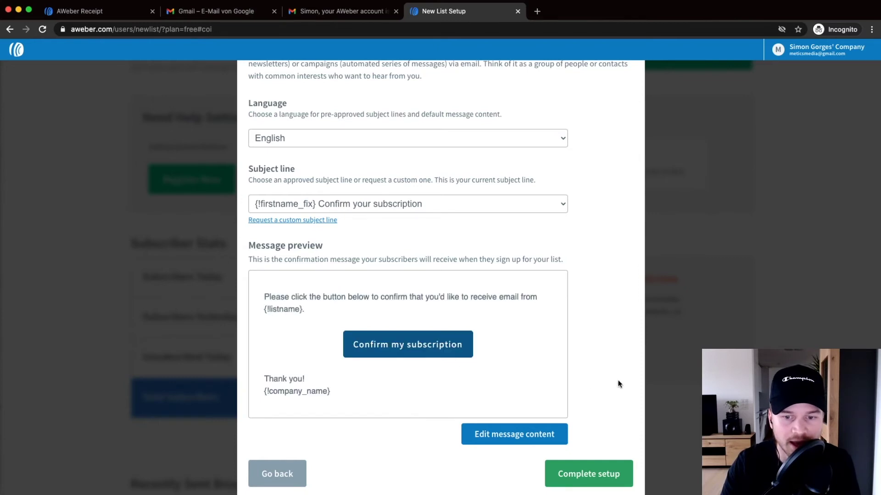
click(526, 439)
Step: Add a 'Hey' greeting with the subscriber's First Name field above the header
click(265, 318)
key(Return)
key(Return)
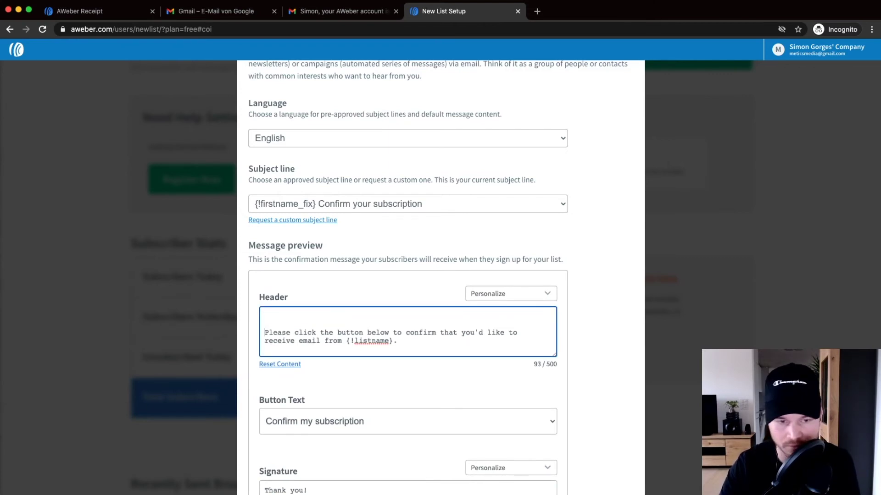
click(306, 316)
text(Hey)
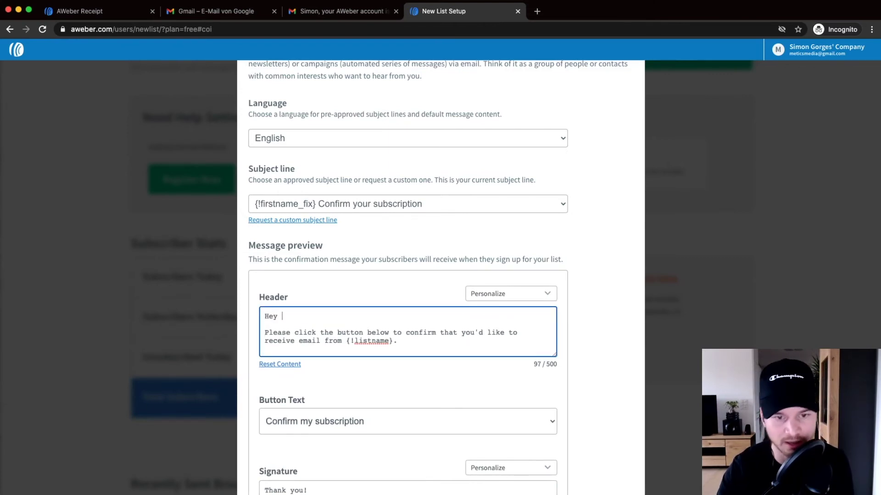
click(488, 294)
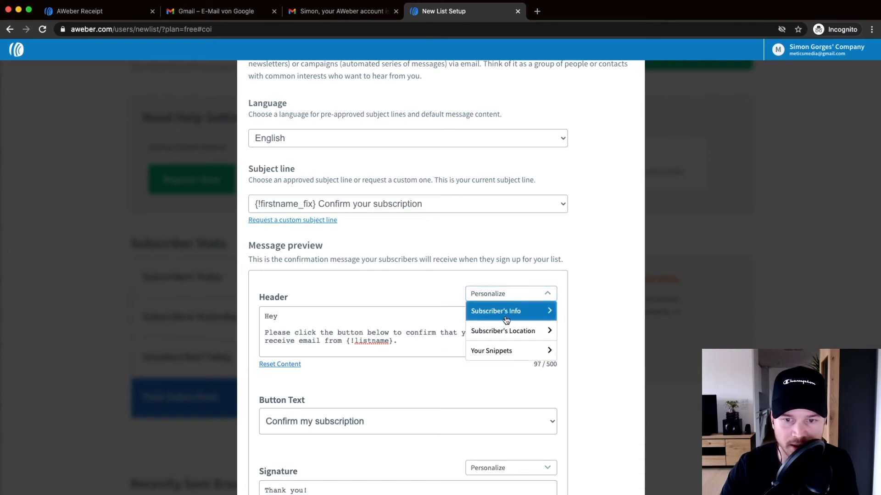
click(506, 316)
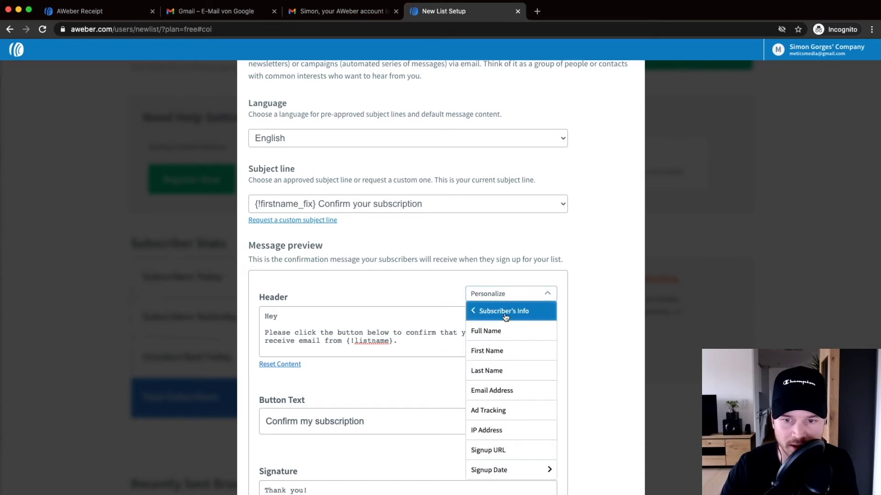
click(507, 351)
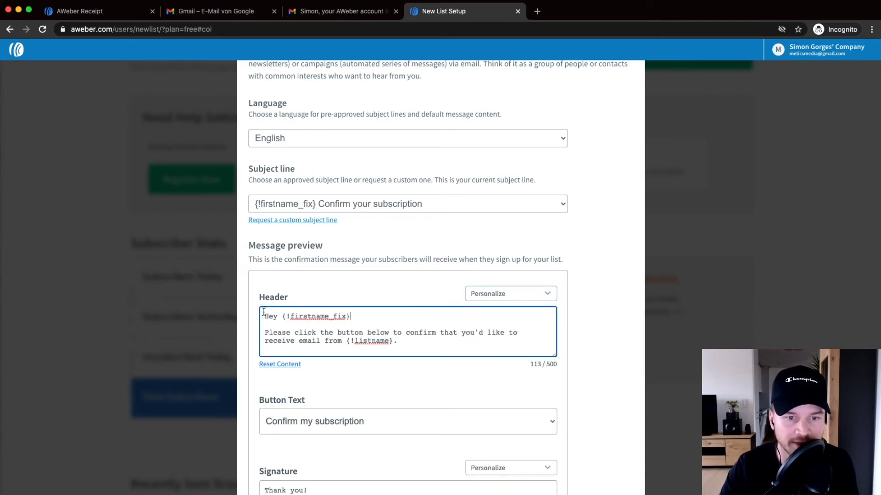
Step: Keep 'Confirm my subscription' as the confirmation button text
scroll(342, 326, down, 1)
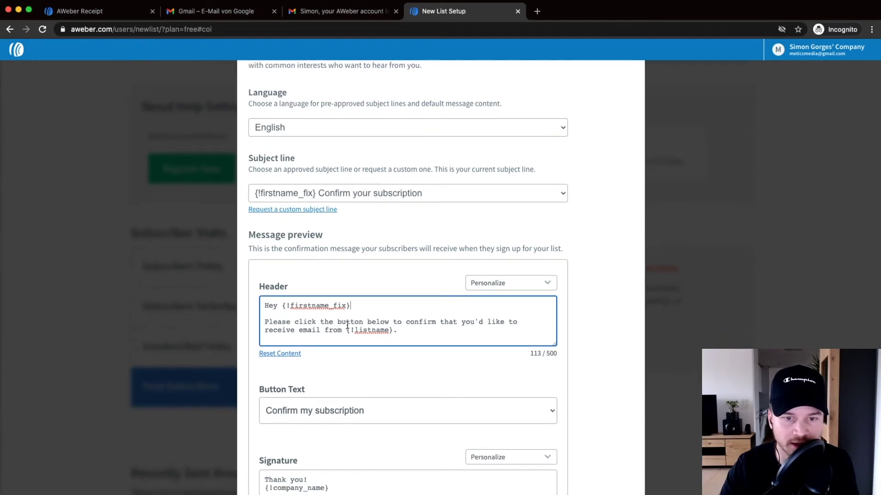
scroll(390, 319, down, 3)
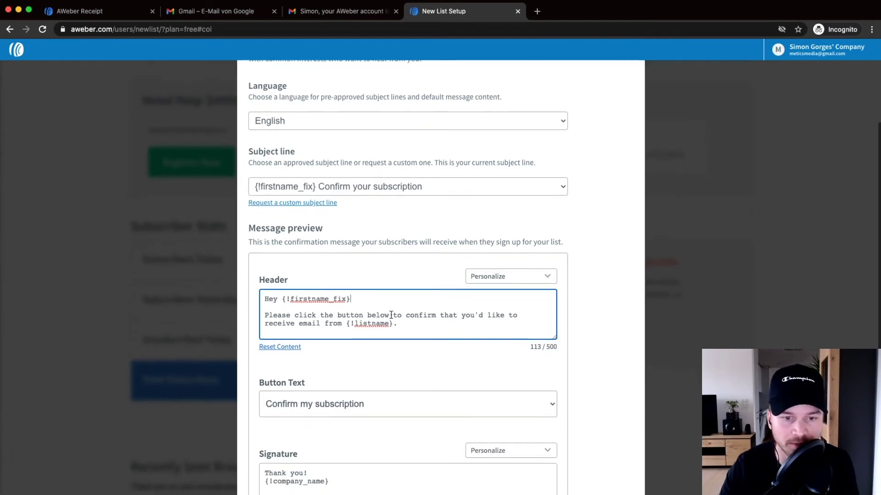
click(357, 283)
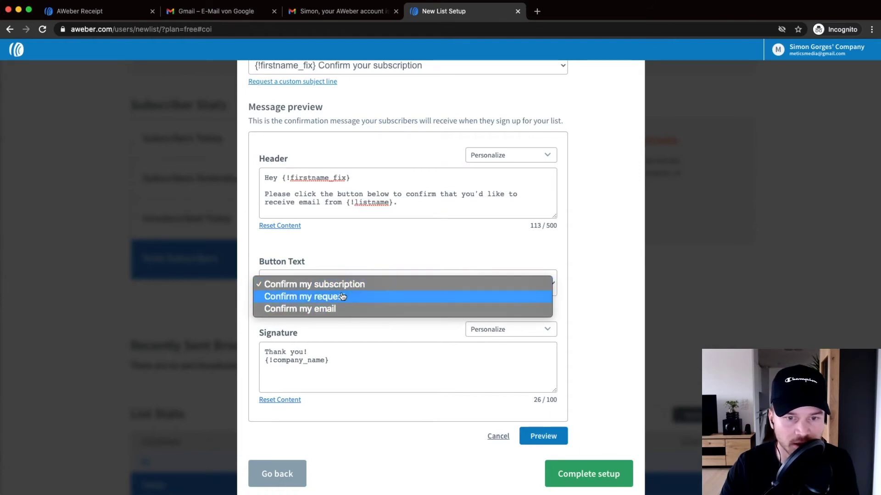
click(397, 285)
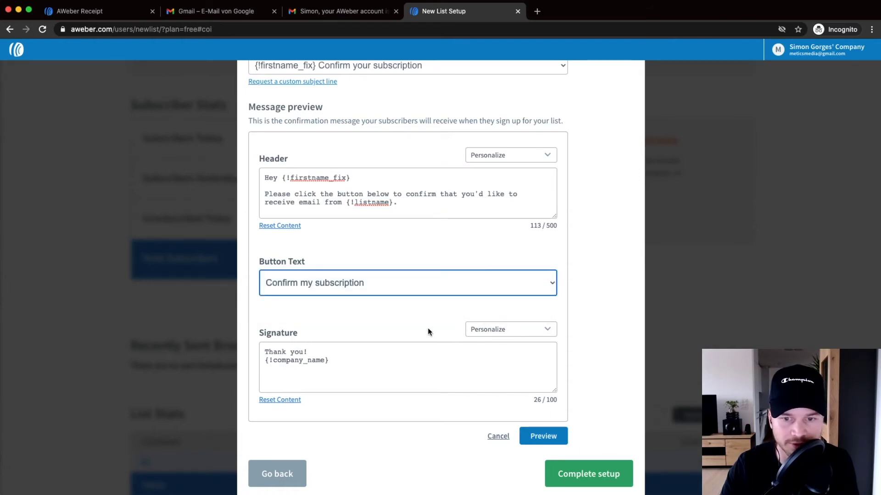
Step: Replace the {!company_name} signature with the sender's first name and '| Metics Media', then finish
drag(338, 361, 265, 360)
key(BackSpace)
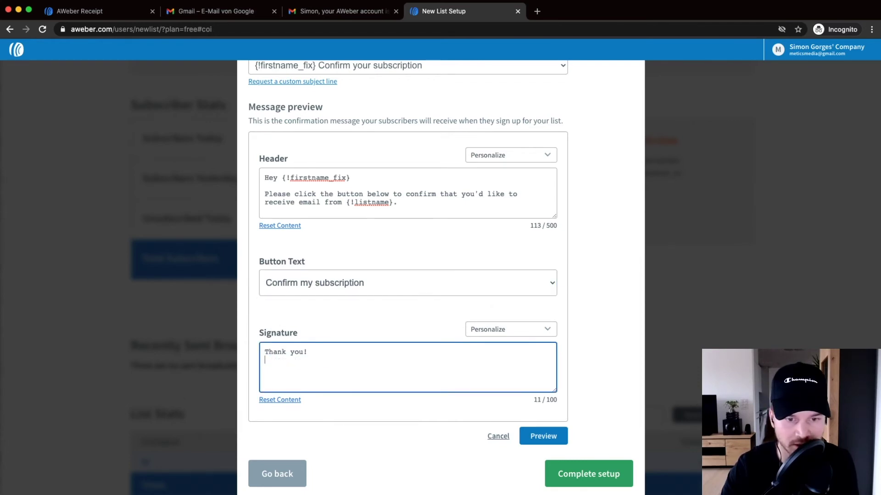
key(Return)
text(Simon )
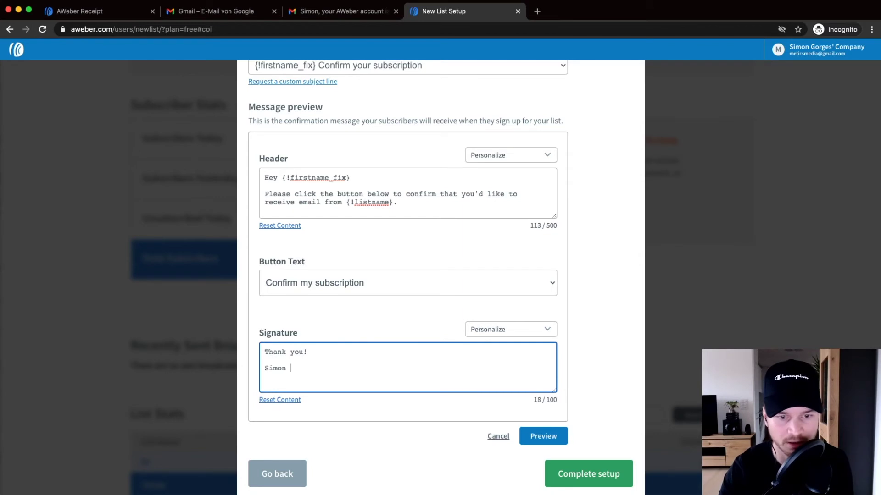
text(| Metics Media)
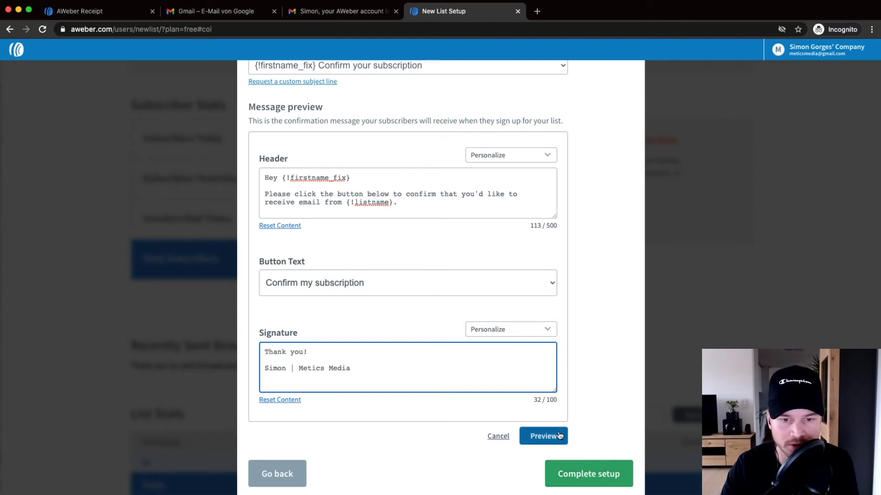
click(590, 475)
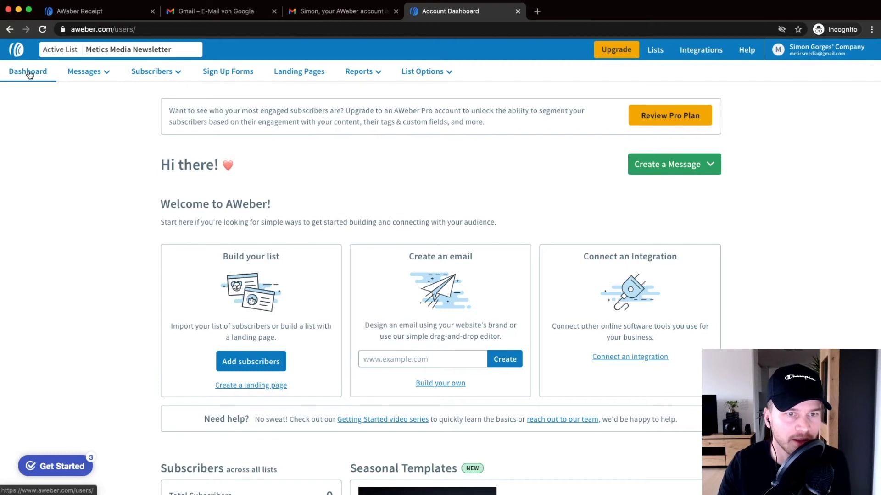
Step: Inspect the Account Dashboard and its Lists section showing Metics Media Newsletter with 0 subscribers
key(super+plus)
key(super+plus)
key(super+plus)
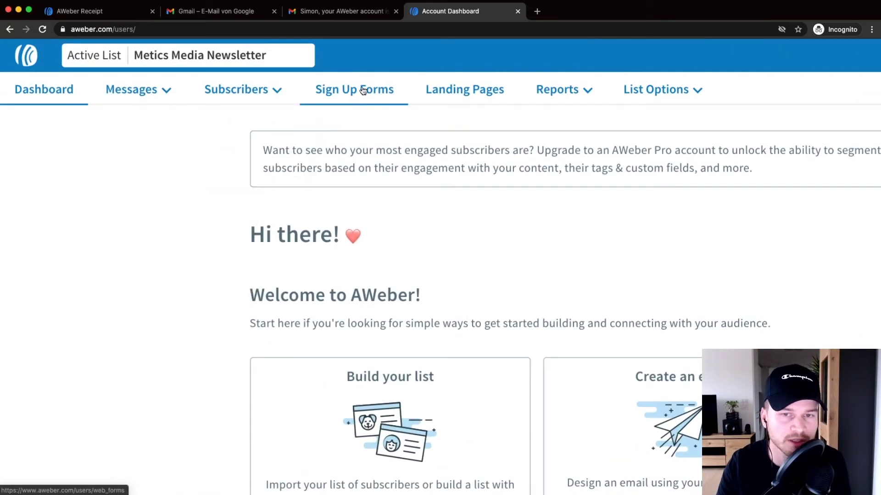
mouse_move(685, 95)
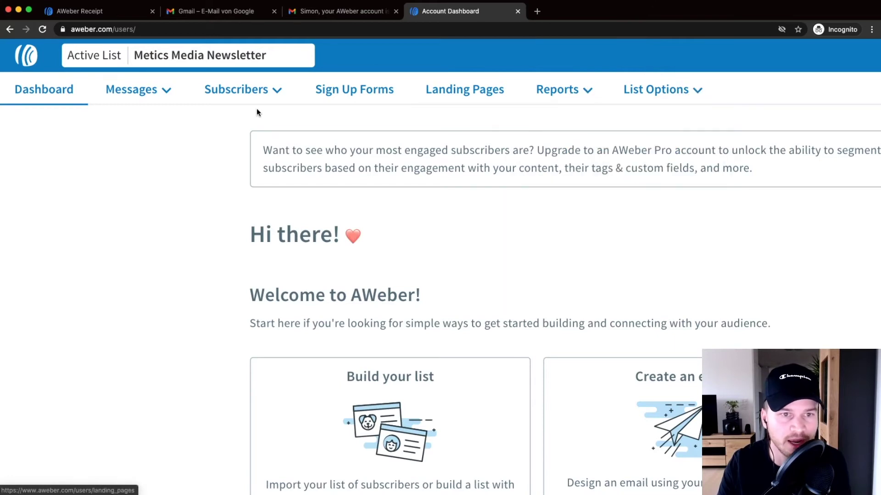
key(super+0)
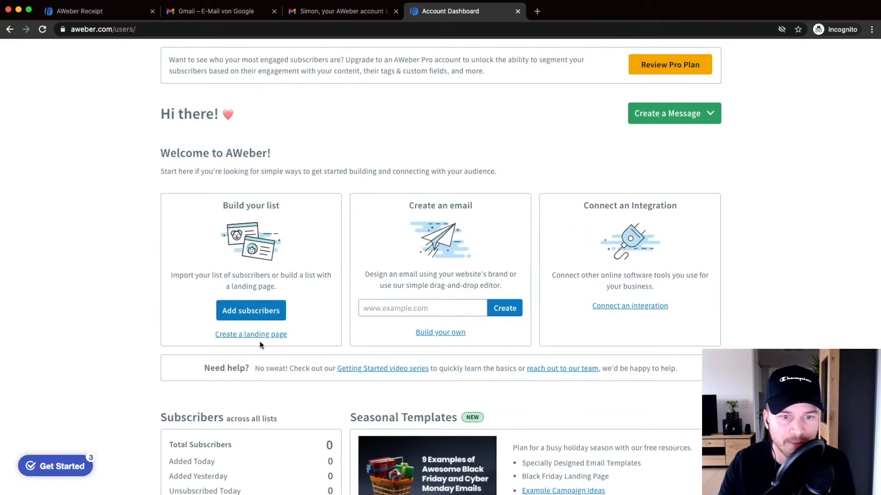
scroll(440, 266, down, 5)
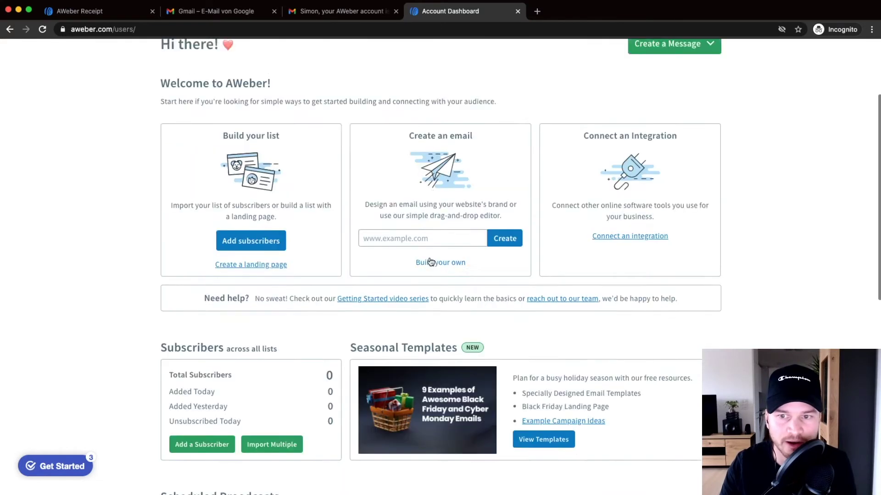
scroll(577, 209, up, 1)
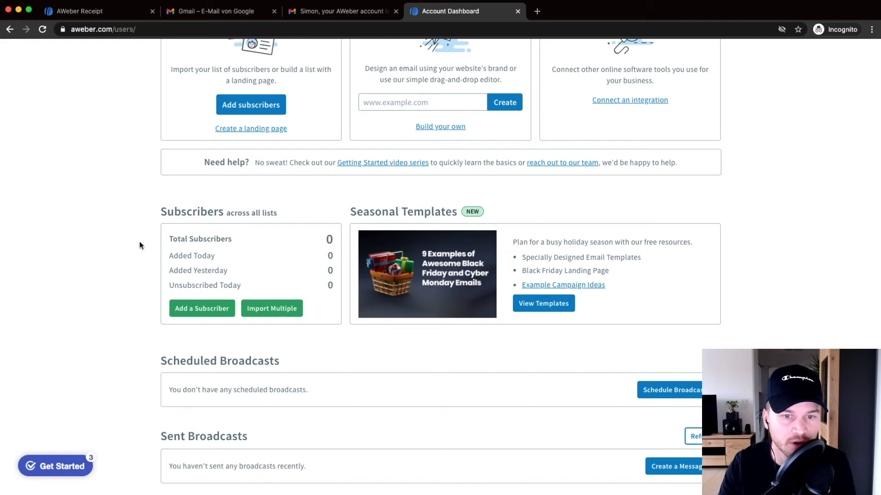
scroll(112, 237, down, 4)
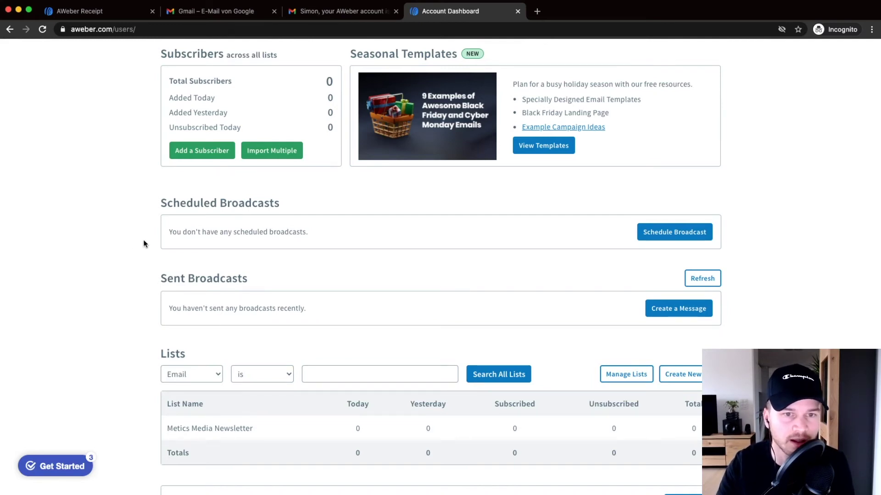
scroll(143, 244, up, 10)
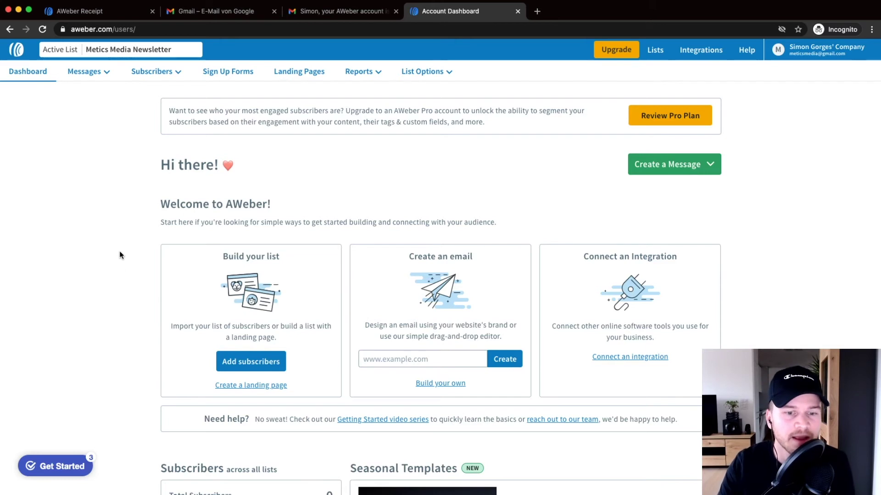
mouse_move(84, 73)
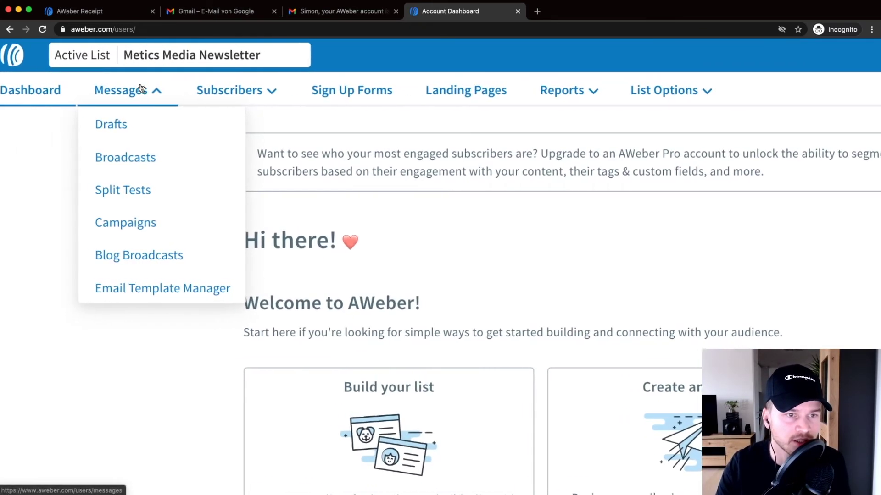
scroll(141, 88, left, 2)
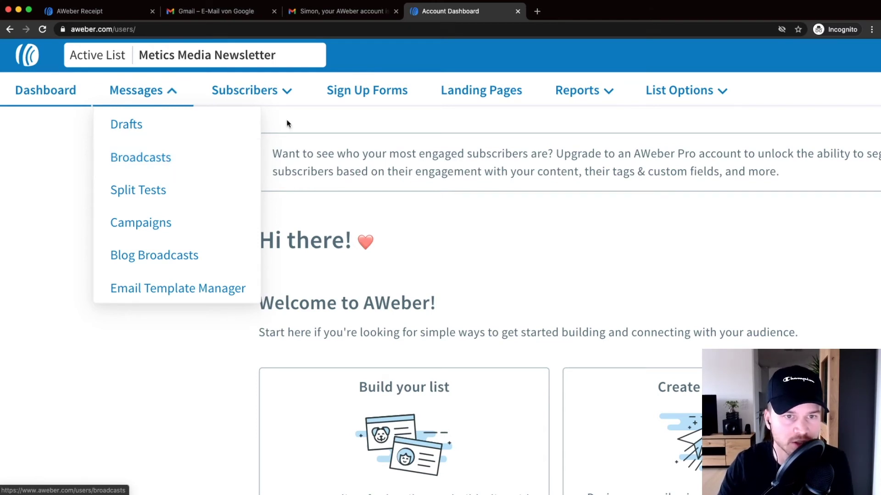
mouse_move(257, 94)
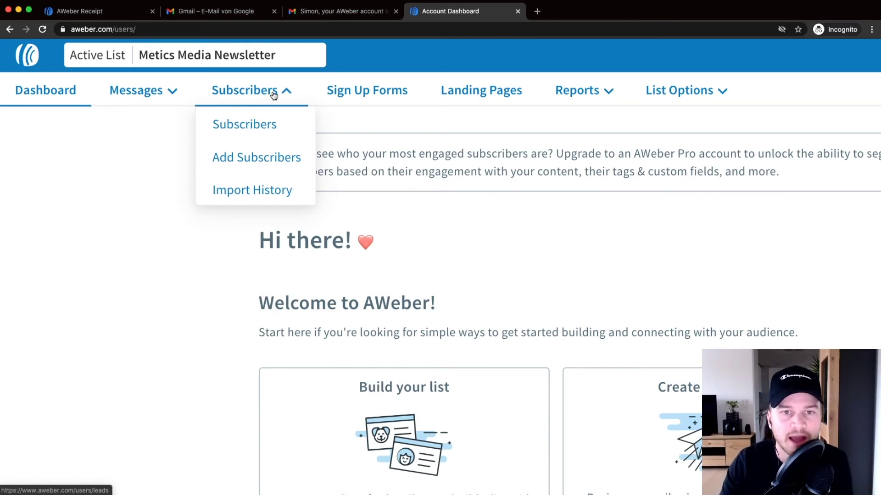
scroll(361, 94, right, 2)
scroll(361, 97, right, 1)
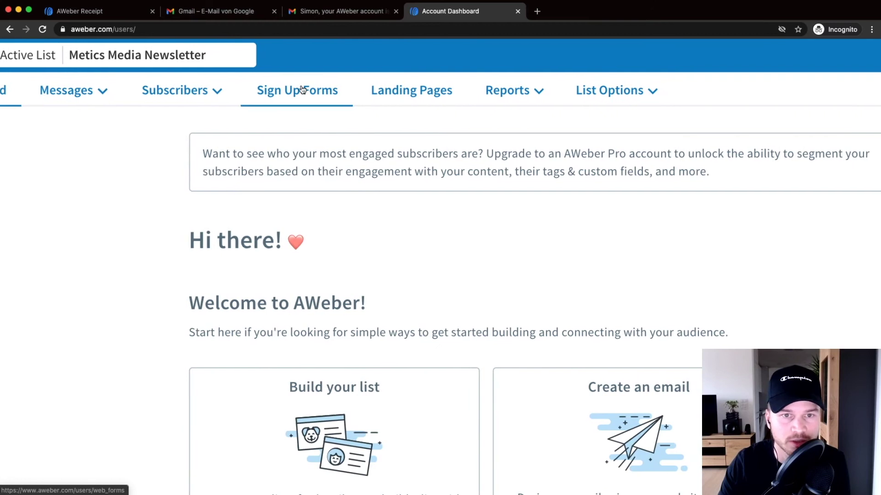
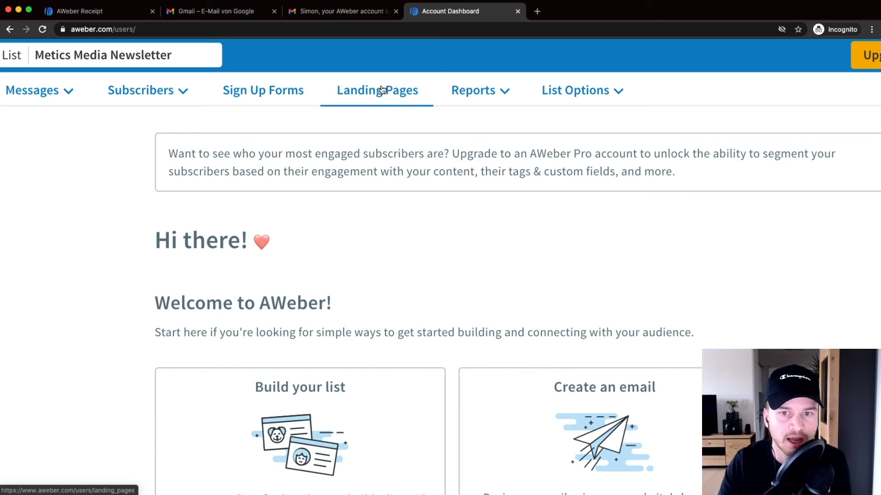
scroll(381, 90, right, 1)
scroll(412, 83, right, 3)
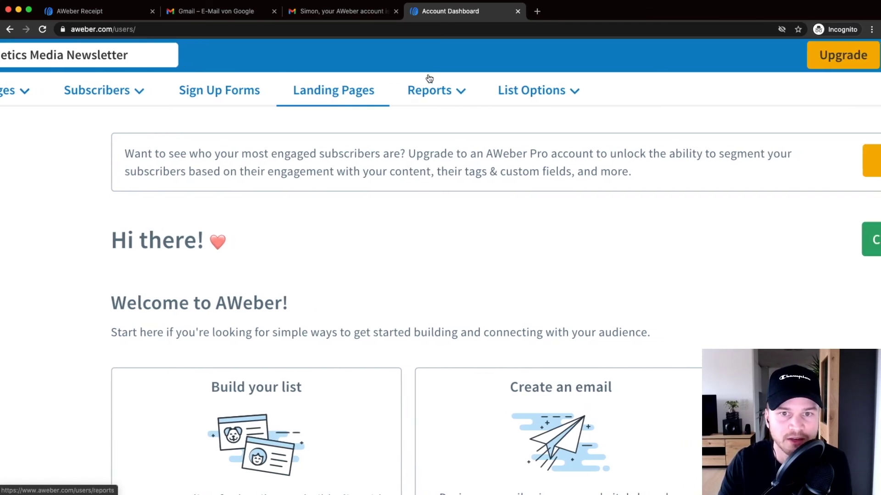
scroll(417, 84, right, 2)
click(407, 89)
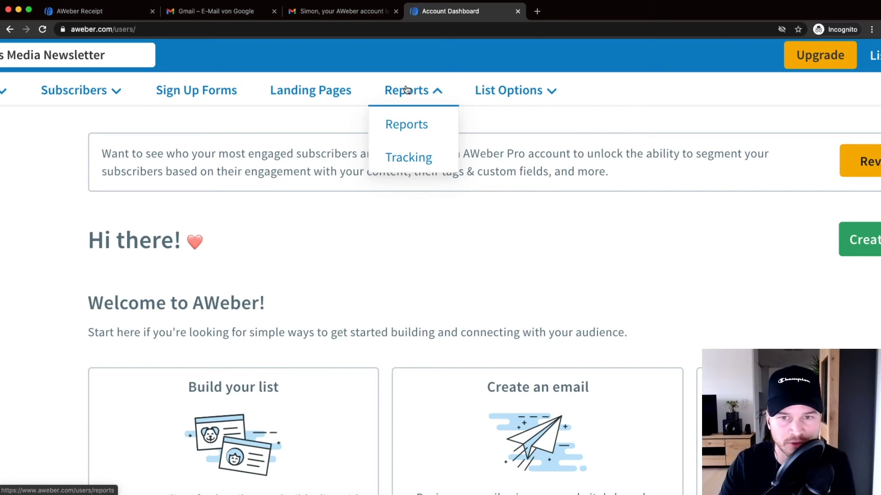
click(491, 91)
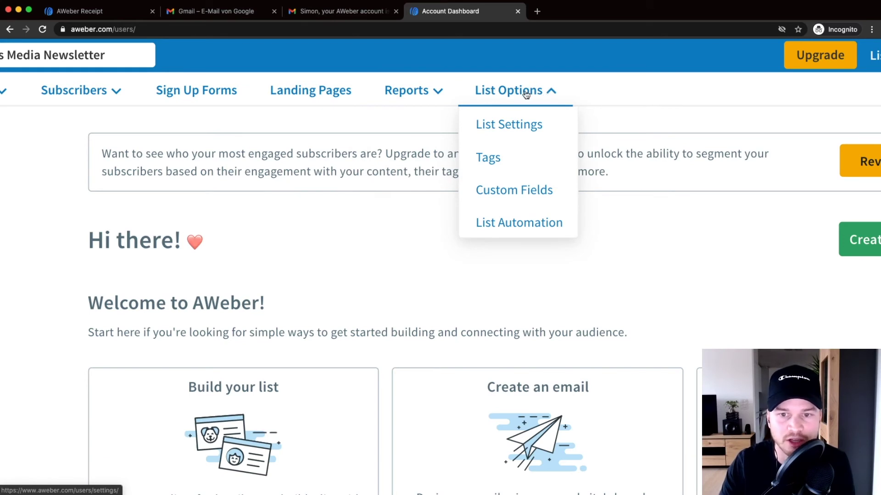
key(super+minus)
key(super+minus)
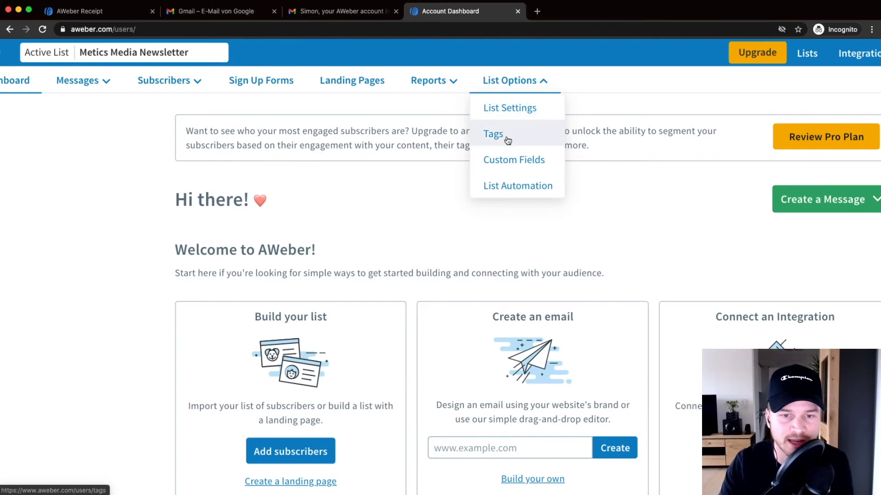
key(super+minus)
key(super+minus)
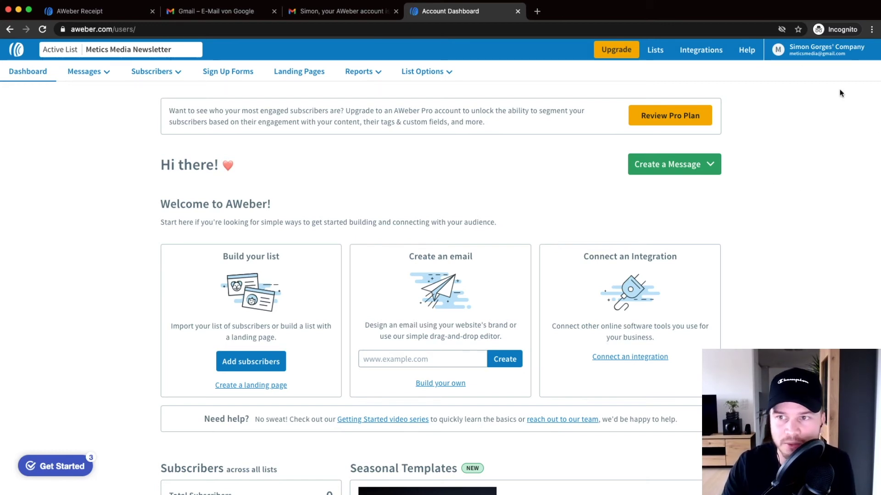
Step: Go to My Account from the account menu and open the Domains and Addresses settings
click(815, 54)
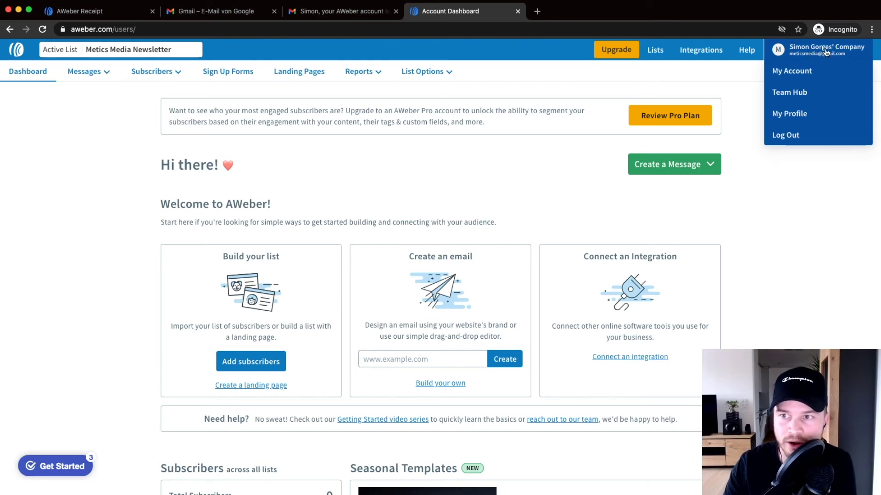
click(800, 74)
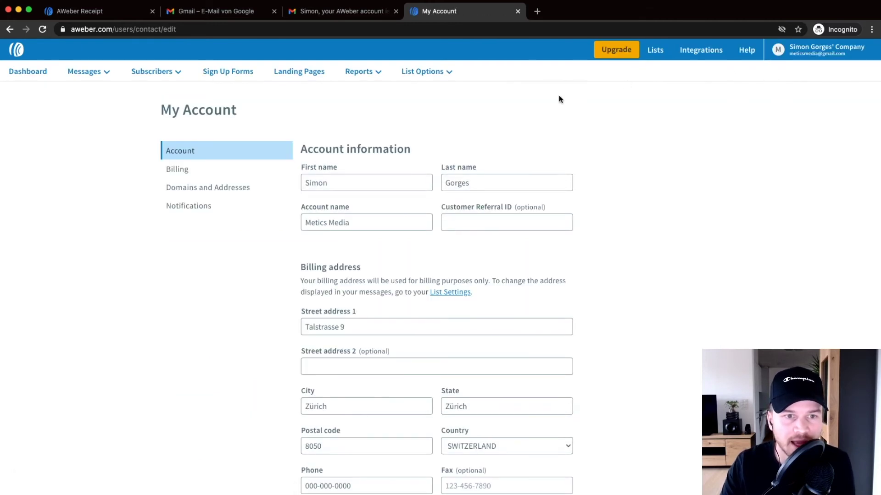
click(211, 190)
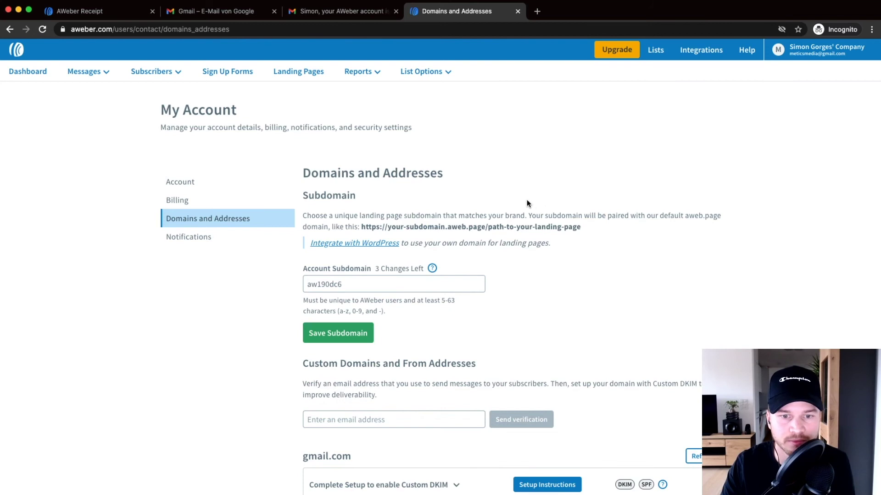
Step: Scroll to Custom Domains and From Addresses and highlight the already verified sender address
scroll(526, 203, down, 3)
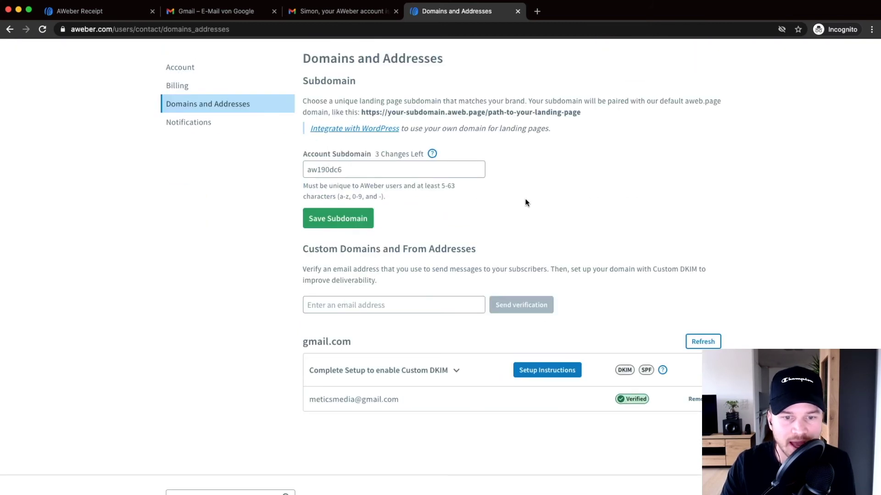
scroll(526, 203, down, 1)
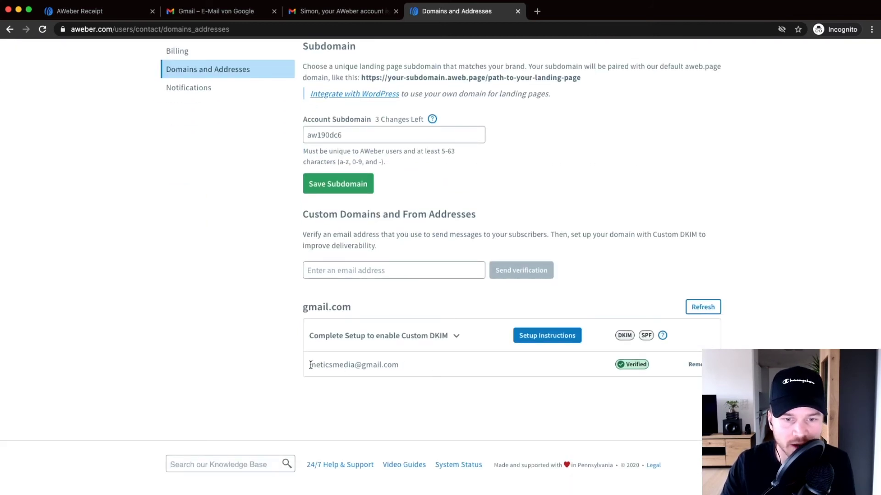
scroll(321, 364, up, 5)
drag(304, 364, 440, 365)
scroll(441, 365, down, 5)
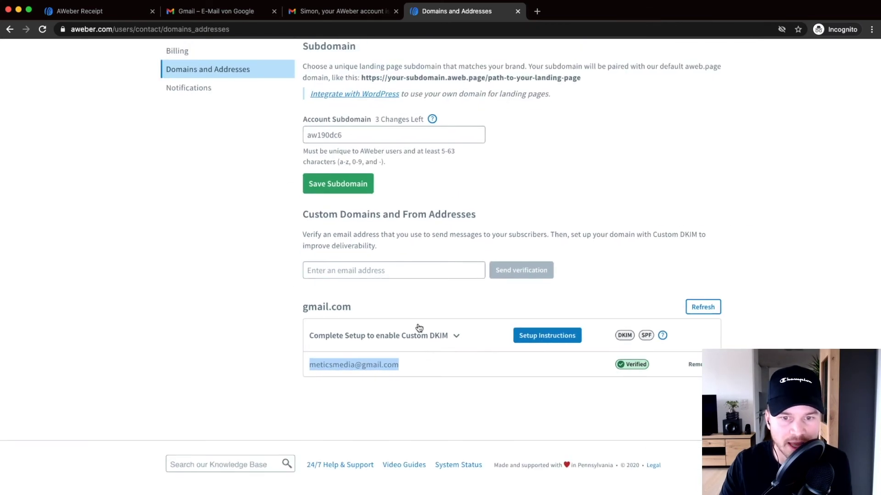
Step: Type the new meticsmedia.com sender e-mail address into the Enter an email address field
click(355, 269)
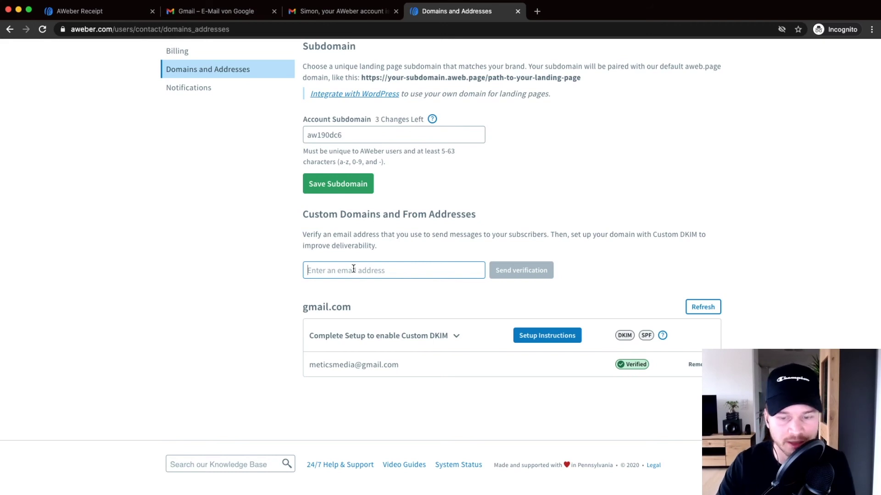
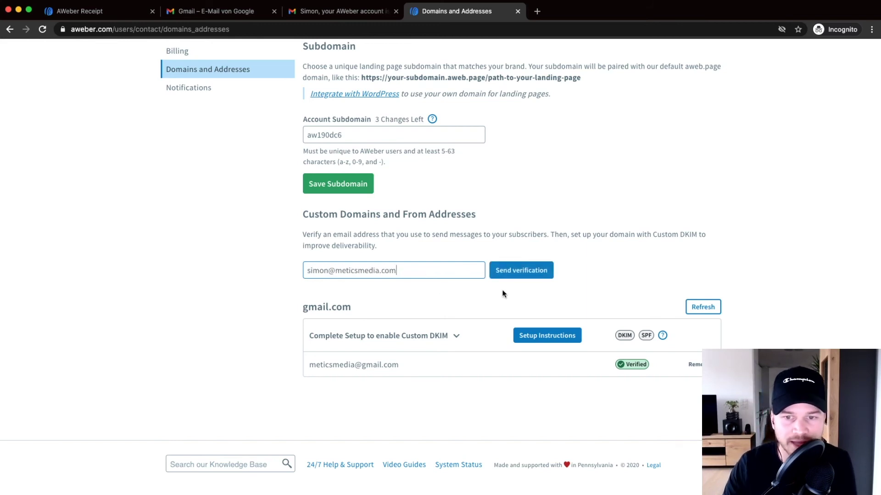
scroll(530, 278, up, 5)
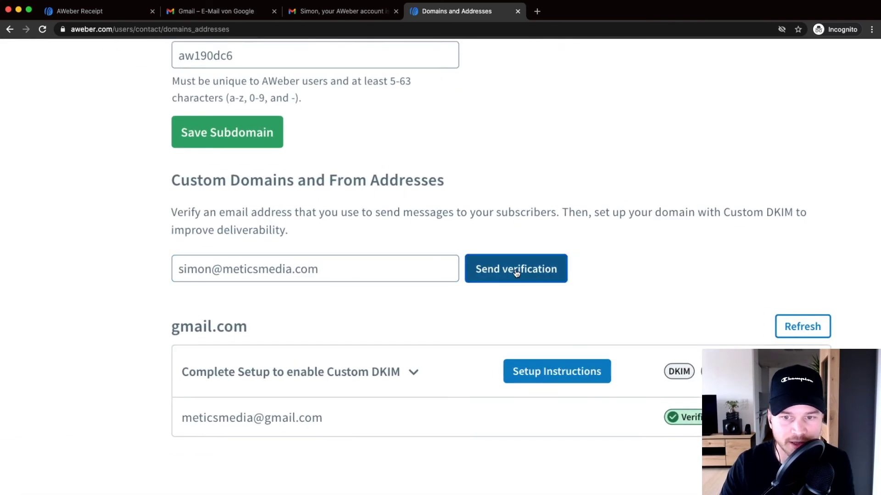
Step: Send a verification e-mail to the new address and dismiss the Check your inbox! dialog
click(516, 272)
scroll(468, 261, down, 5)
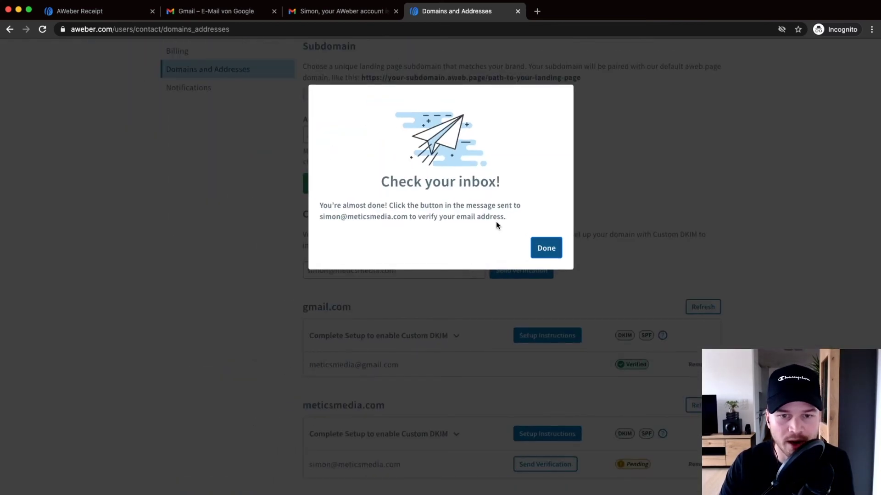
drag(320, 217, 407, 217)
click(393, 217)
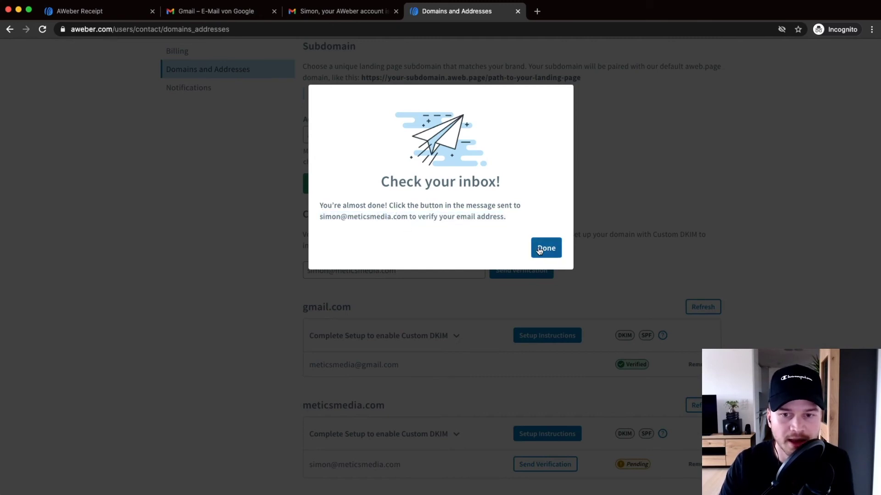
click(546, 247)
scroll(390, 388, down, 2)
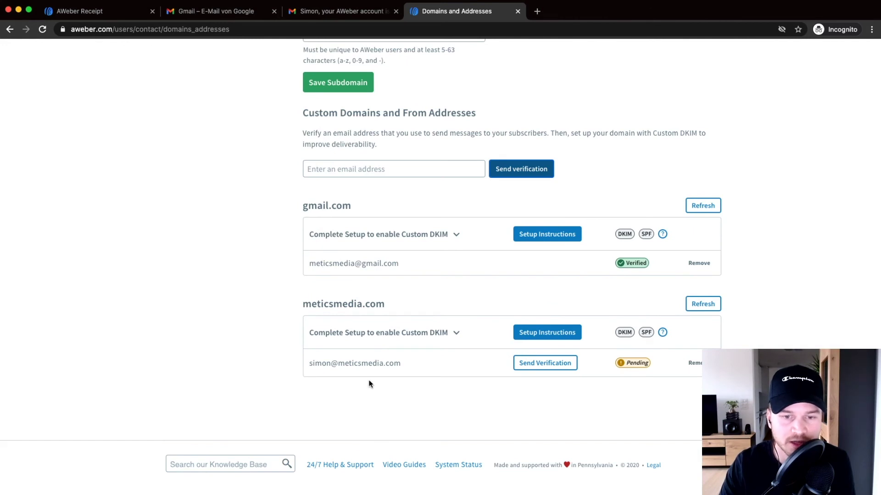
scroll(367, 392, up, 1)
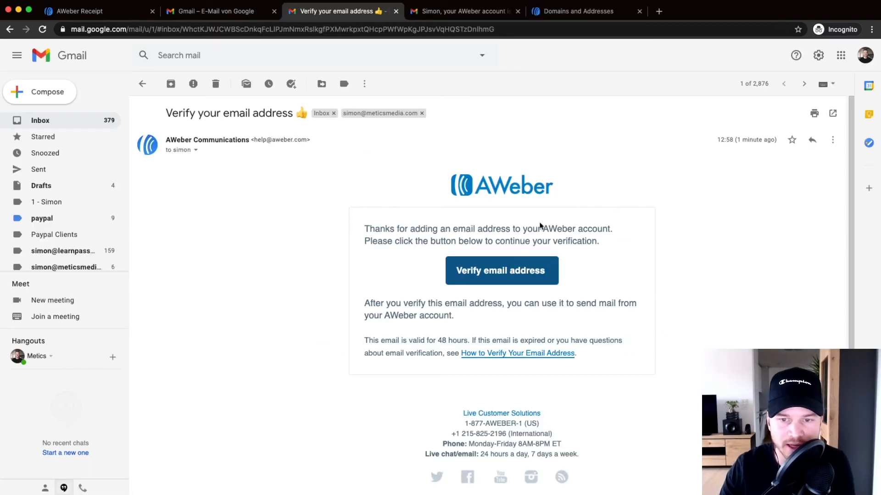
Step: Verify the new sender address using the Verify email address link in the Gmail message
scroll(505, 275, up, 3)
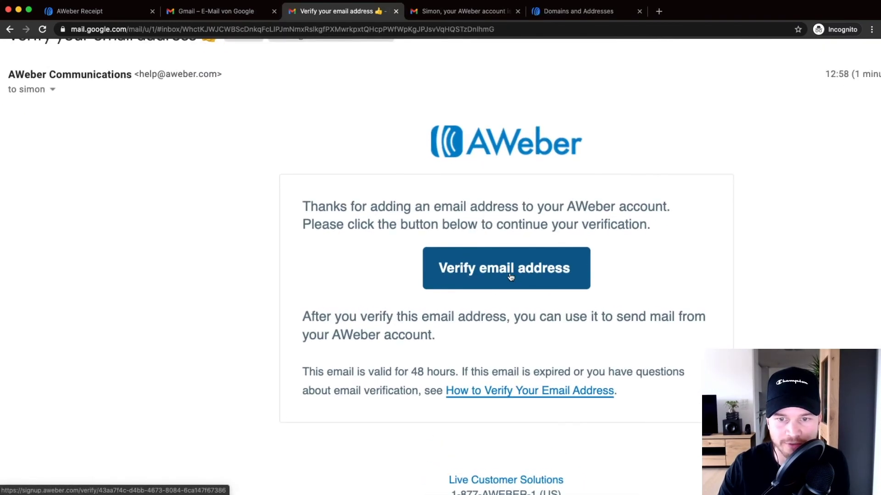
click(510, 275)
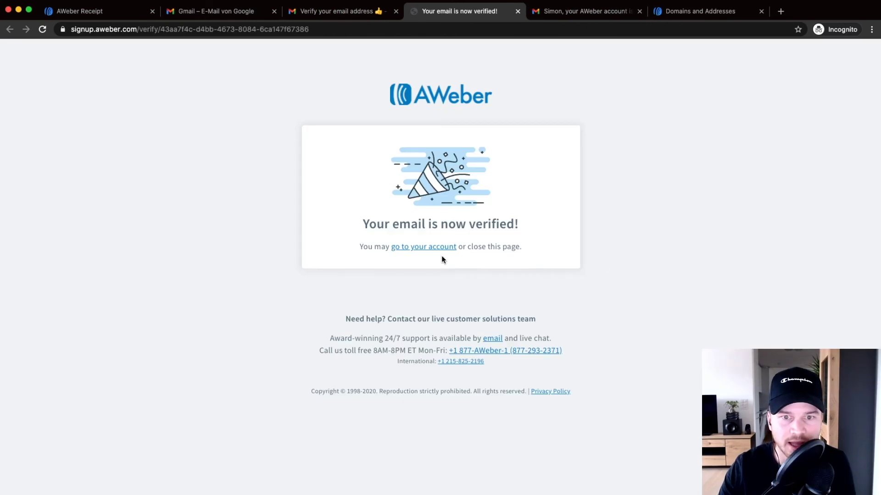
drag(352, 224, 558, 231)
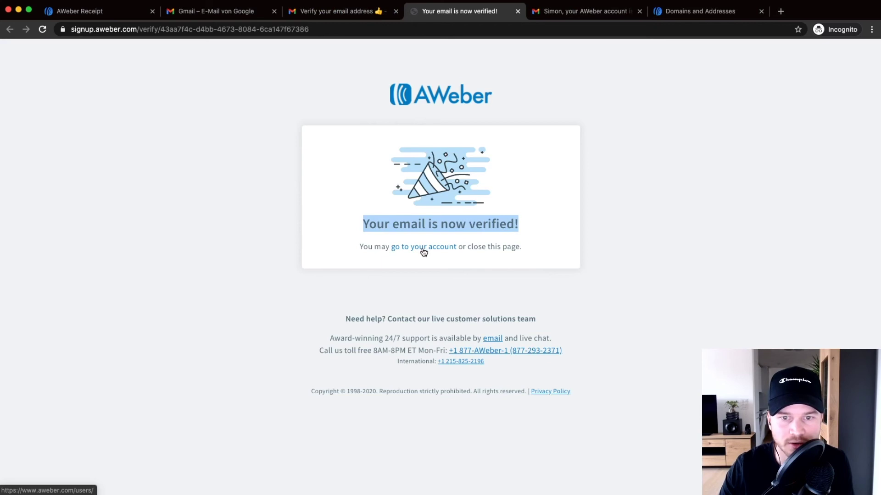
scroll(420, 252, up, 3)
scroll(419, 252, up, 1)
Step: Return to the AWeber account and reopen My Account's Domains and Addresses settings
click(467, 245)
scroll(466, 244, down, 4)
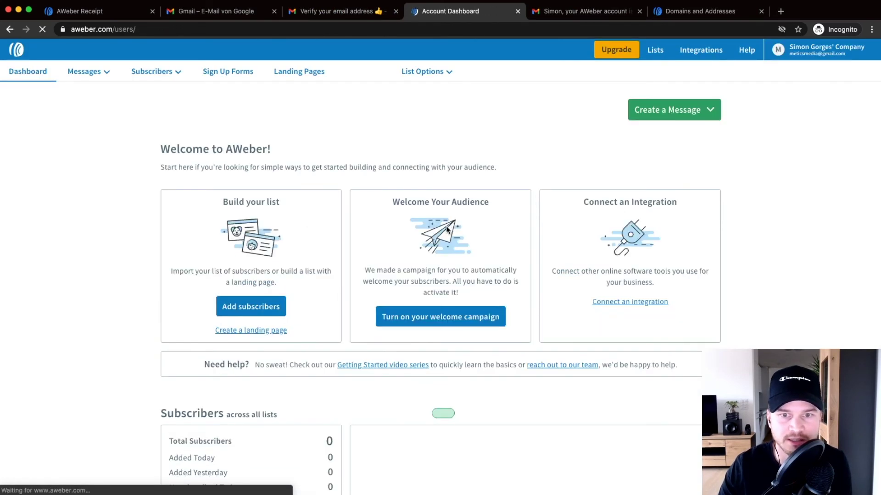
click(819, 50)
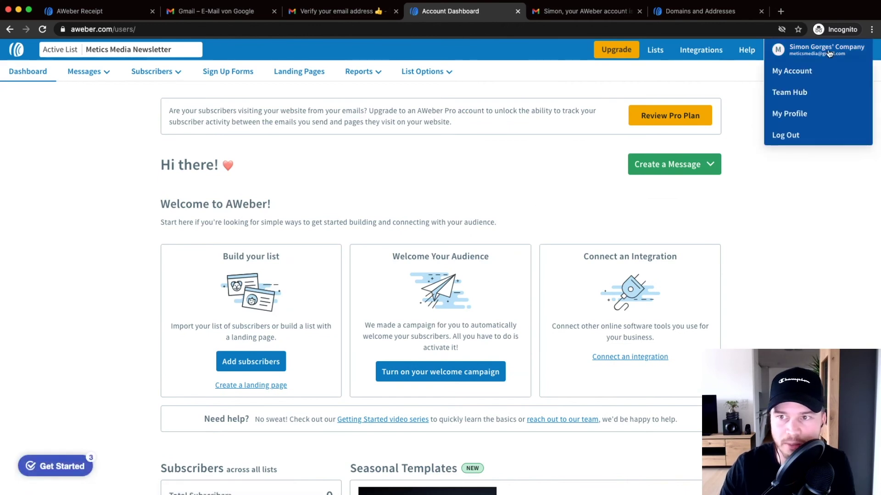
click(796, 72)
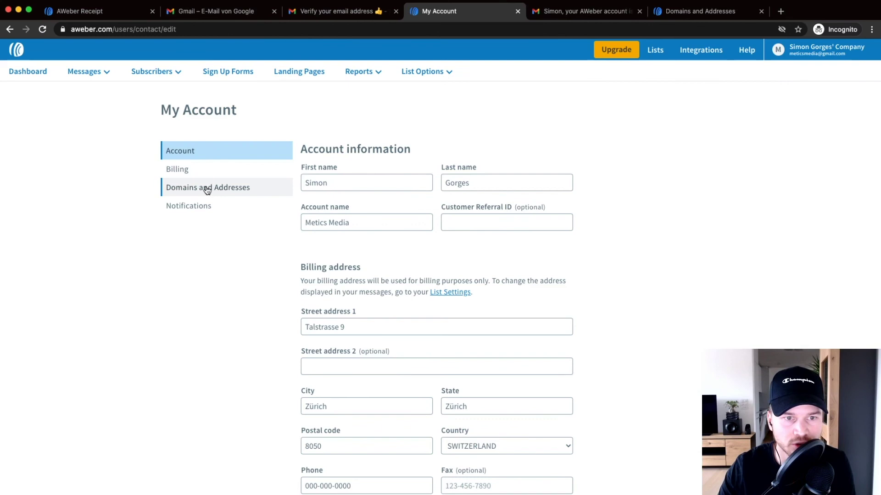
click(205, 193)
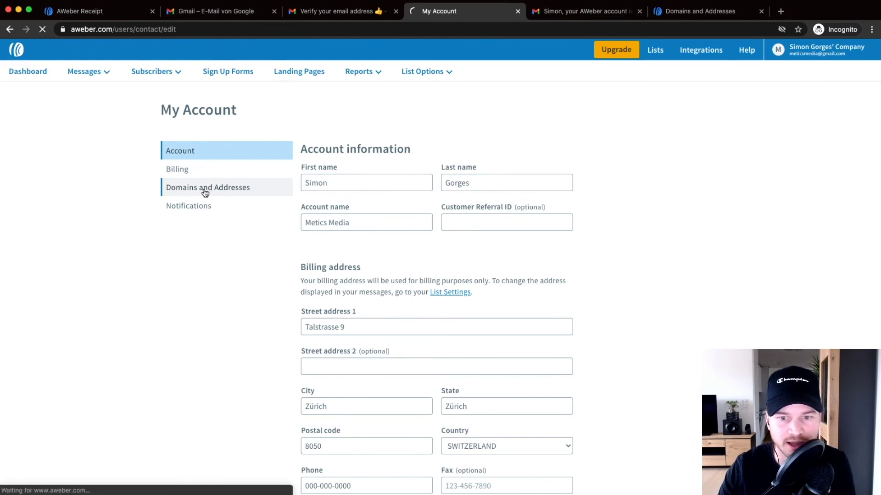
Step: Confirm the meticsmedia.com sender address now shows the Verified badge beside the Gmail address
scroll(489, 276, down, 5)
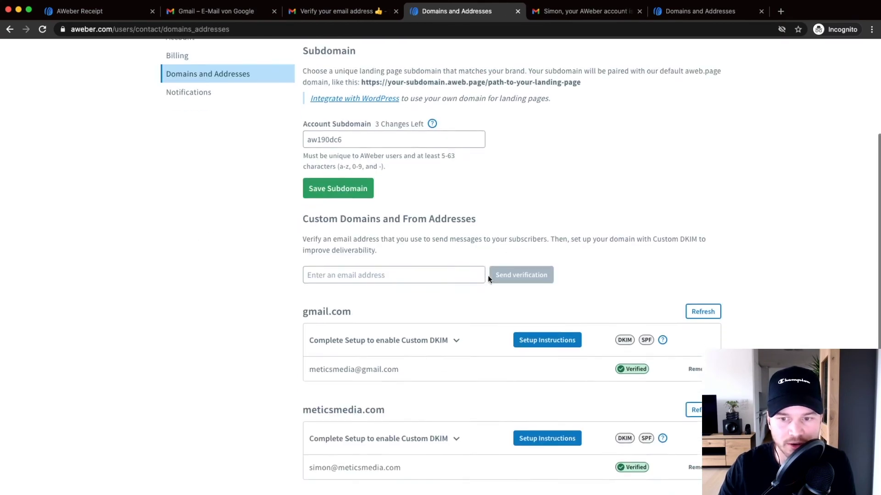
scroll(481, 279, down, 2)
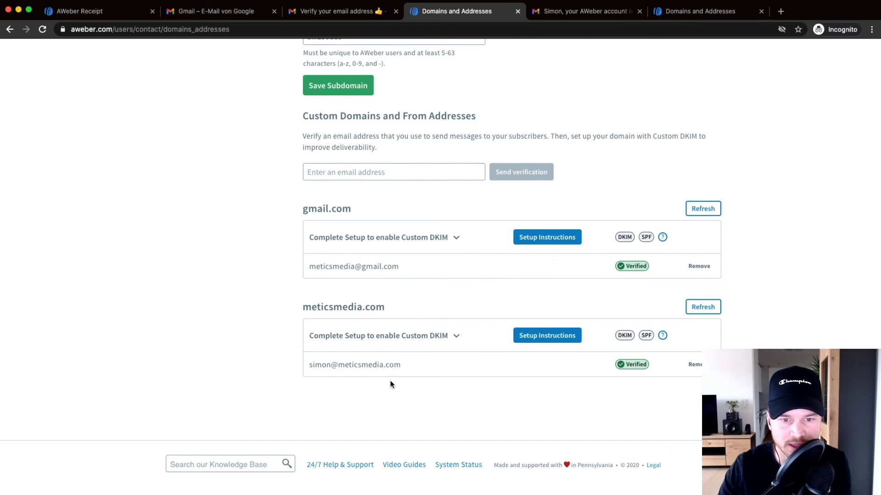
scroll(389, 381, up, 2)
scroll(387, 381, down, 2)
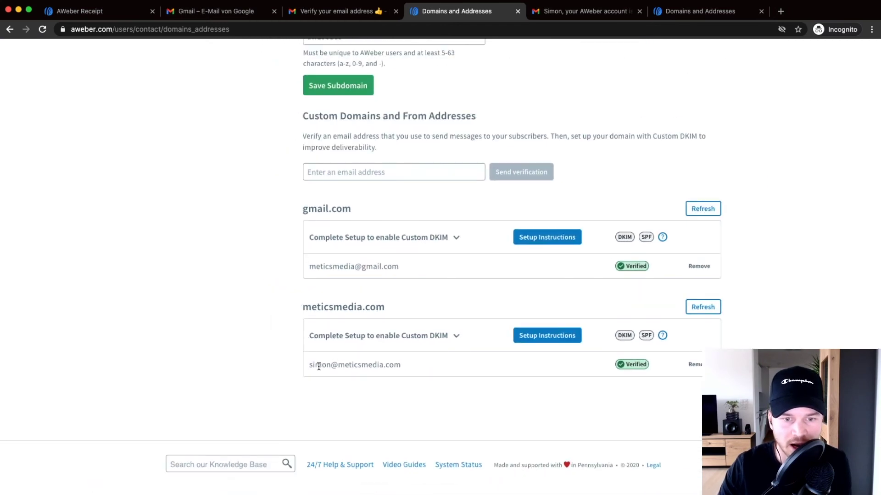
drag(309, 365, 417, 367)
scroll(367, 374, up, 2)
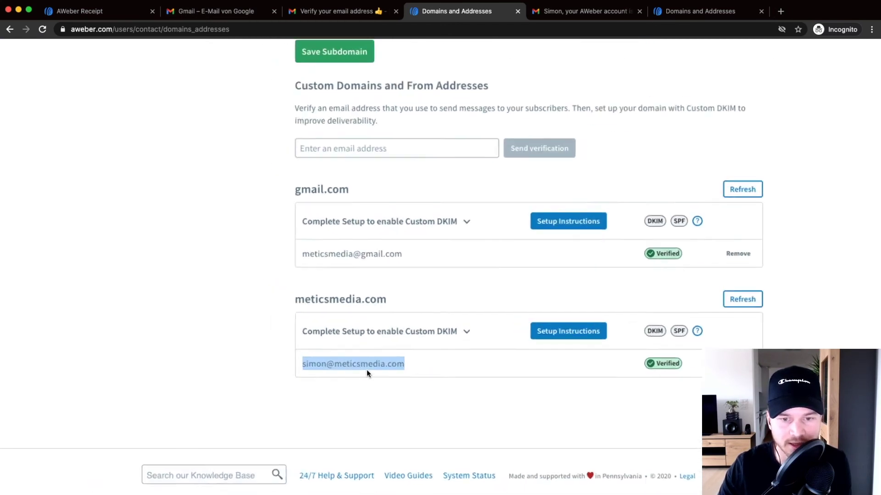
click(340, 370)
drag(259, 360, 417, 362)
click(423, 363)
scroll(423, 362, down, 5)
scroll(422, 361, up, 5)
scroll(422, 362, left, 2)
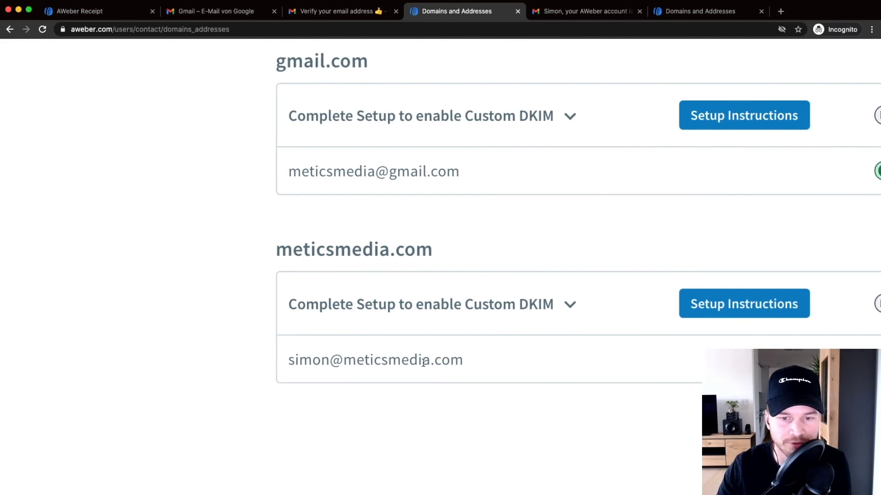
scroll(468, 371, down, 5)
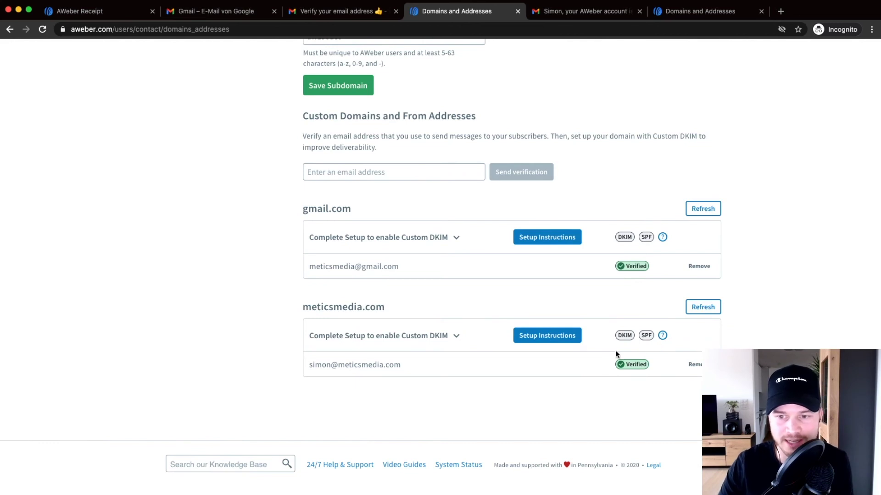
scroll(641, 348, up, 5)
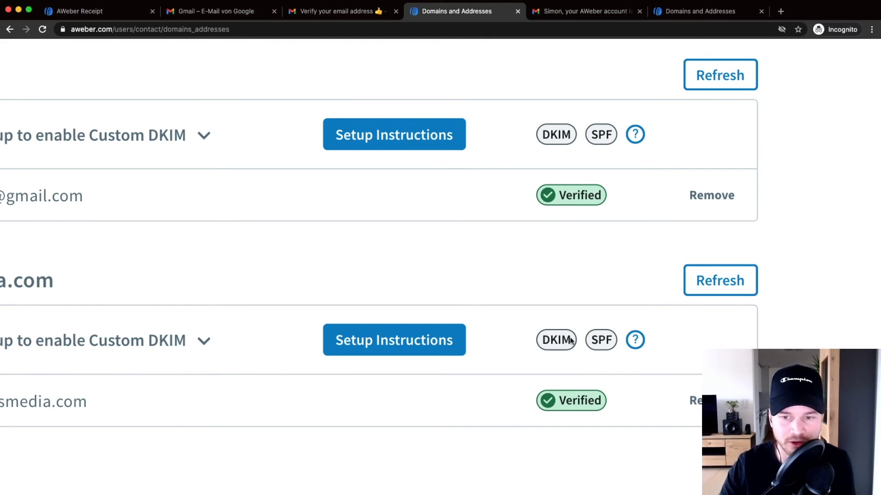
scroll(574, 337, down, 5)
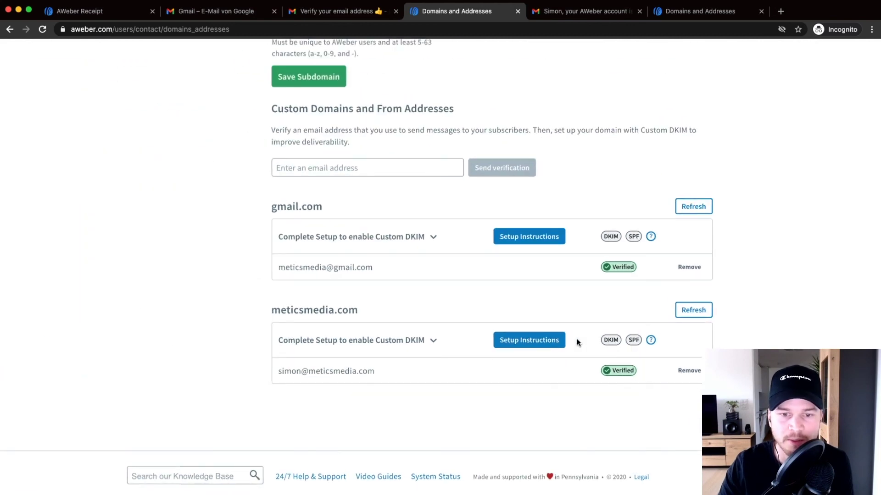
Step: Open the Custom DKIM Setup Instructions for meticsmedia.com
scroll(531, 343, up, 3)
click(530, 340)
scroll(517, 342, down, 3)
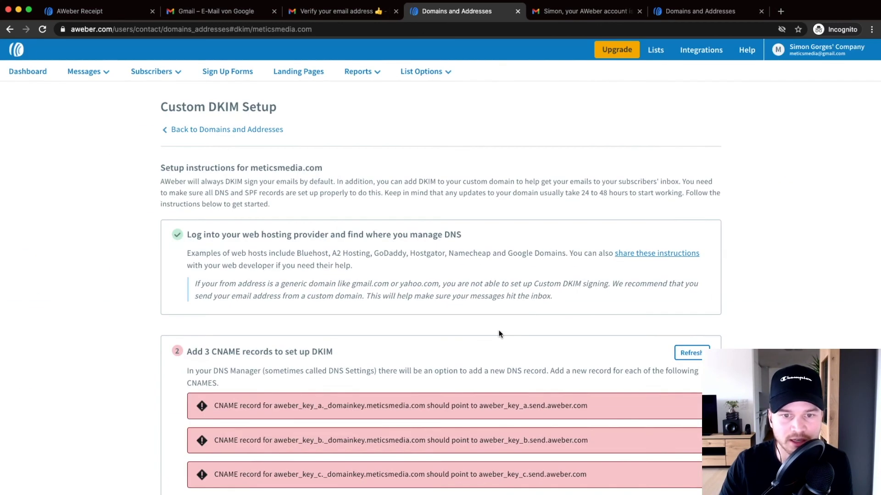
scroll(296, 202, down, 2)
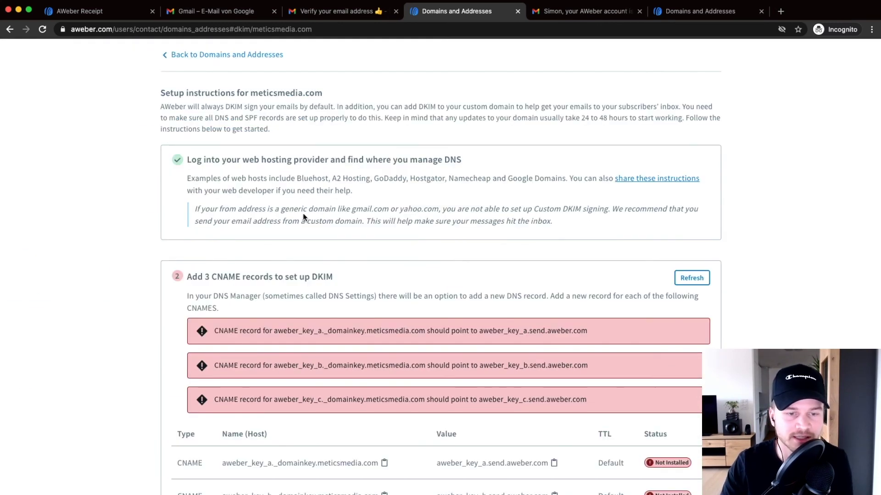
scroll(279, 201, down, 2)
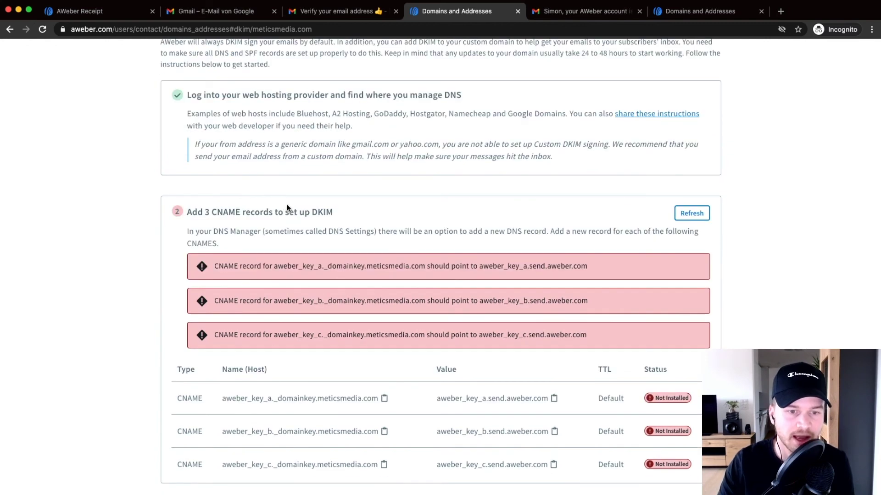
scroll(250, 228, down, 1)
scroll(270, 236, down, 1)
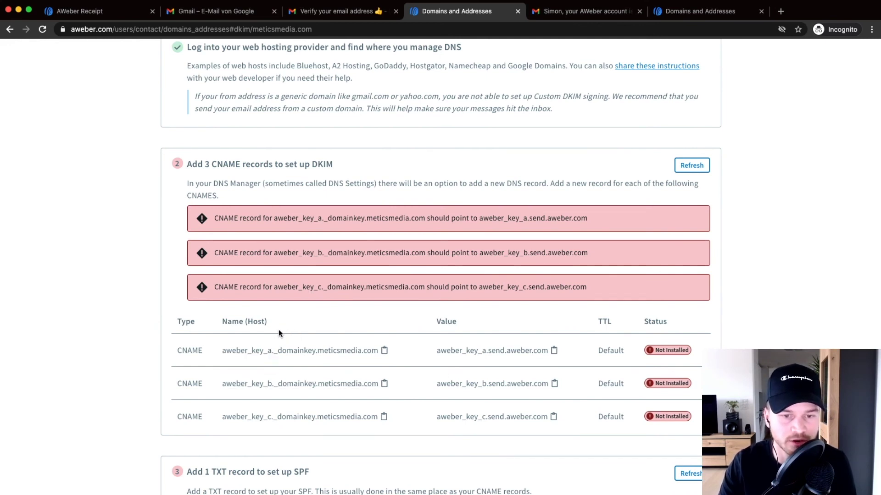
scroll(312, 352, down, 2)
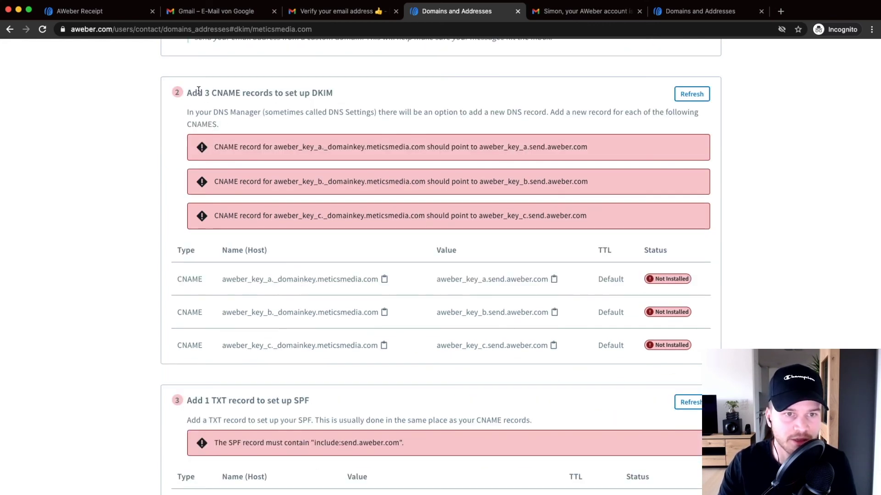
Step: Read the setup steps, including the CNAME records heading and the Bluehost web host example
drag(198, 90, 252, 88)
scroll(228, 238, down, 2)
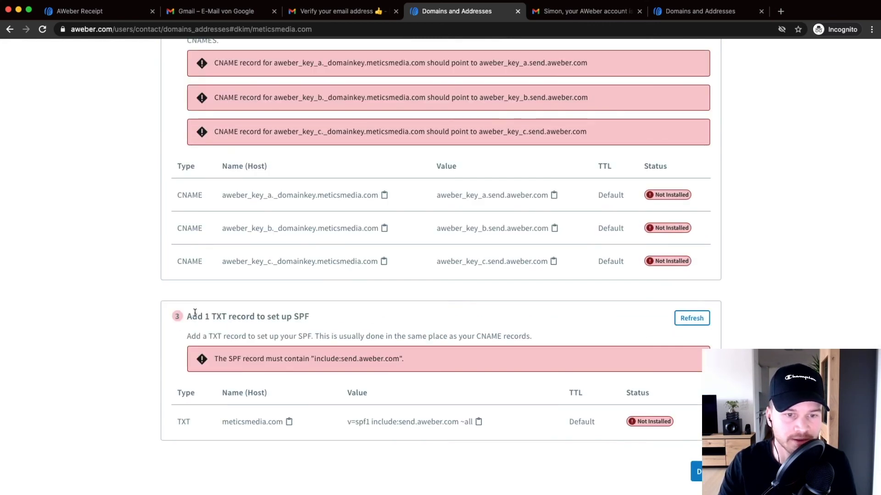
scroll(202, 318, up, 2)
click(91, 268)
scroll(274, 298, up, 2)
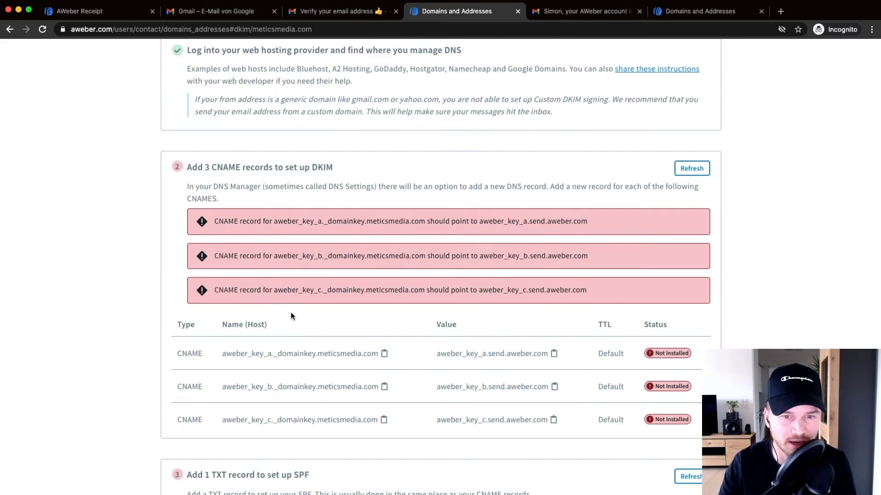
scroll(291, 316, up, 1)
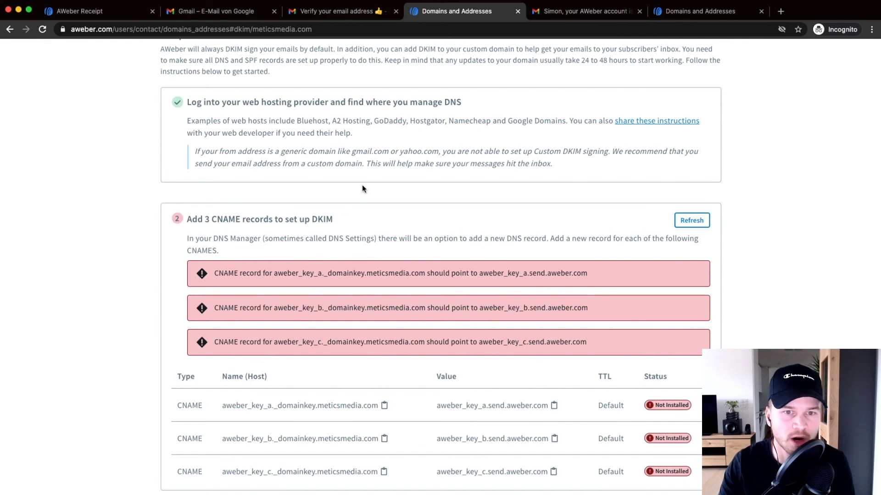
scroll(362, 188, up, 1)
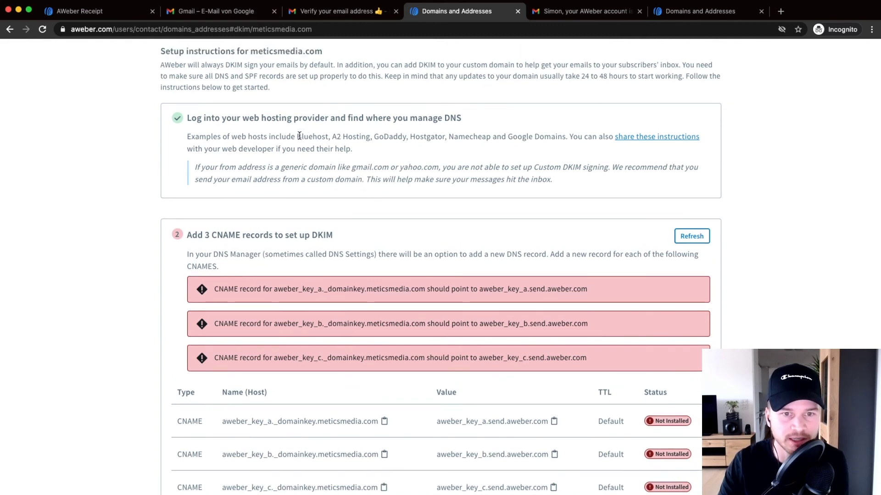
scroll(299, 136, up, 5)
drag(294, 137, 352, 137)
scroll(354, 137, down, 5)
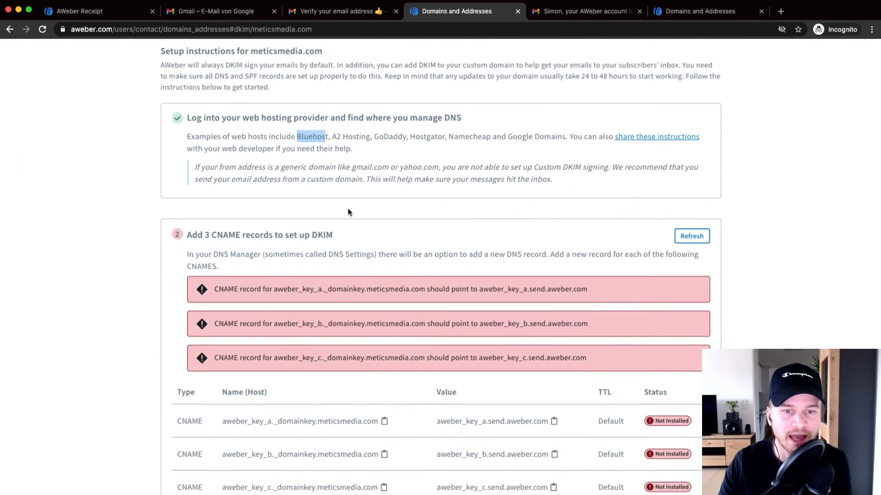
click(81, 330)
Step: Review the three CNAME records and the SPF TXT record, all marked Not Installed
scroll(165, 313, down, 2)
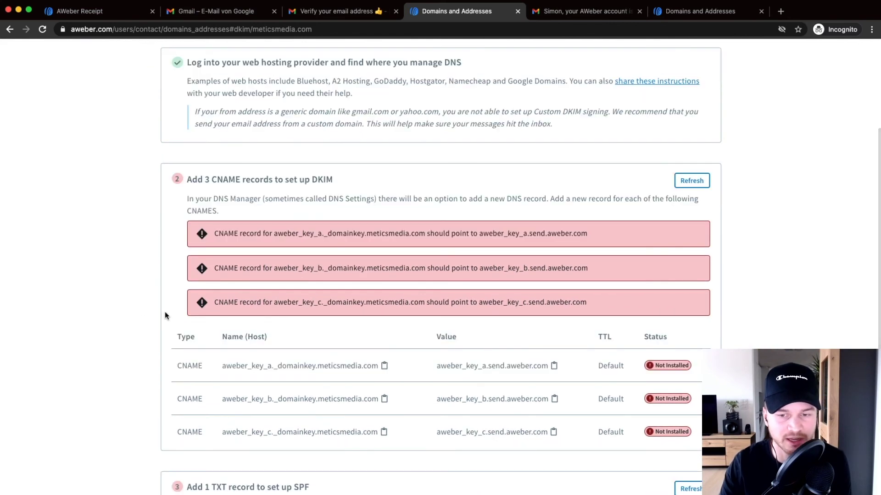
scroll(214, 304, down, 3)
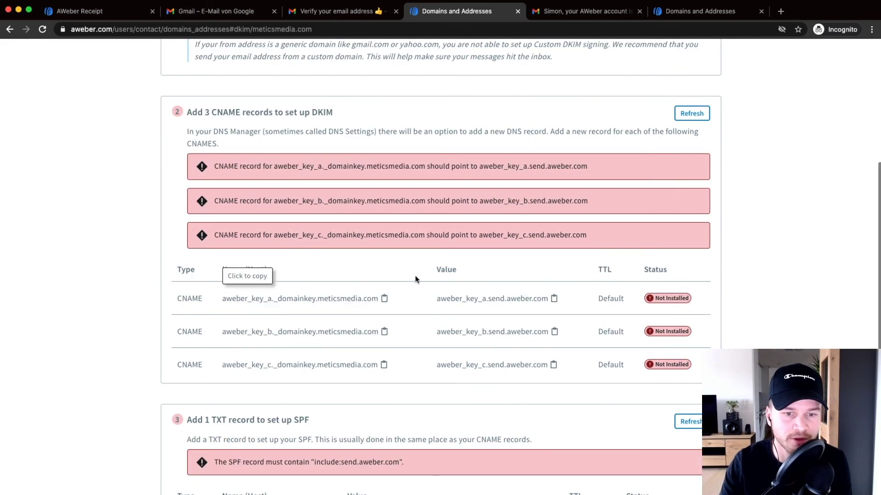
scroll(307, 329, up, 10)
scroll(307, 329, down, 3)
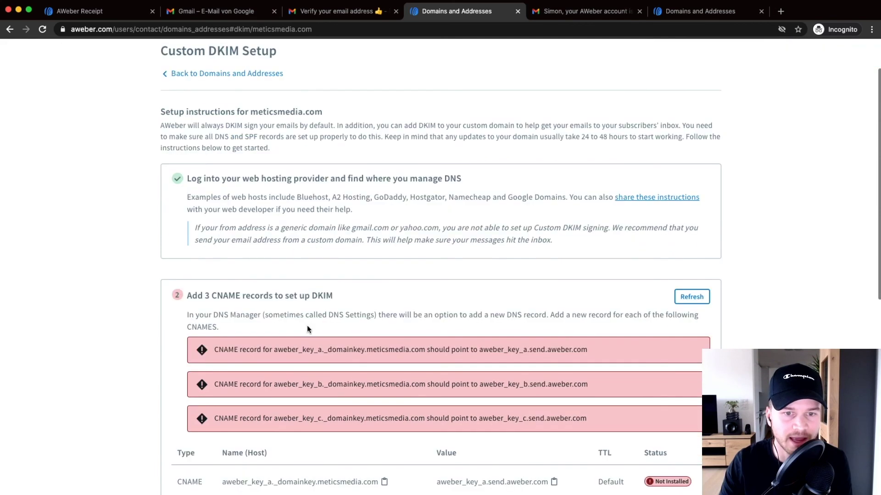
scroll(334, 303, down, 6)
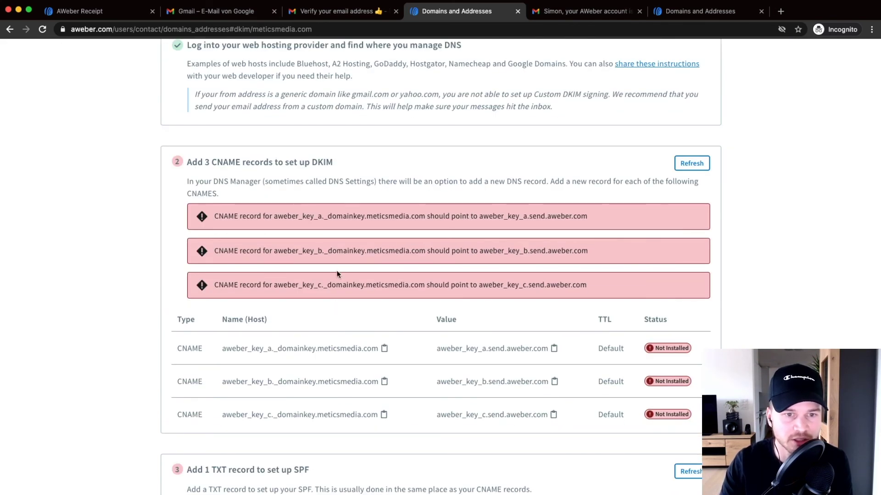
scroll(362, 260, up, 3)
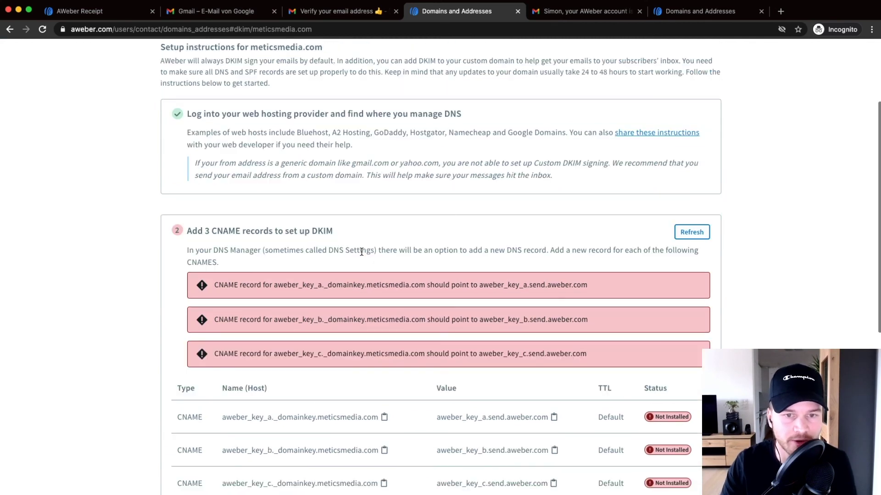
scroll(364, 257, down, 6)
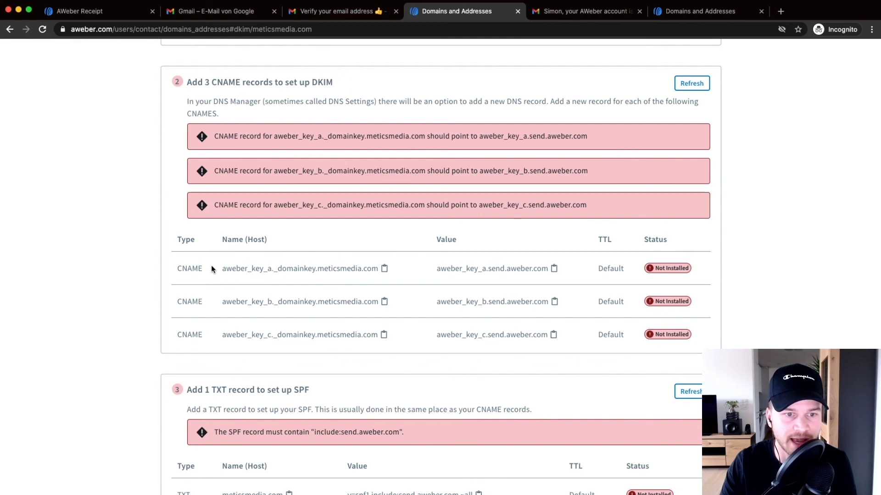
scroll(180, 269, down, 4)
drag(178, 177, 436, 268)
scroll(238, 388, down, 3)
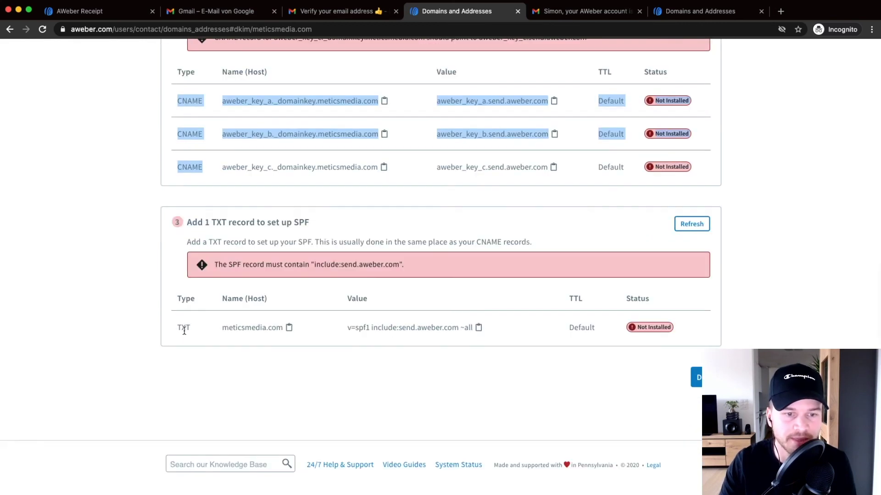
drag(183, 328, 287, 332)
scroll(359, 355, up, 3)
scroll(359, 356, down, 1)
click(799, 324)
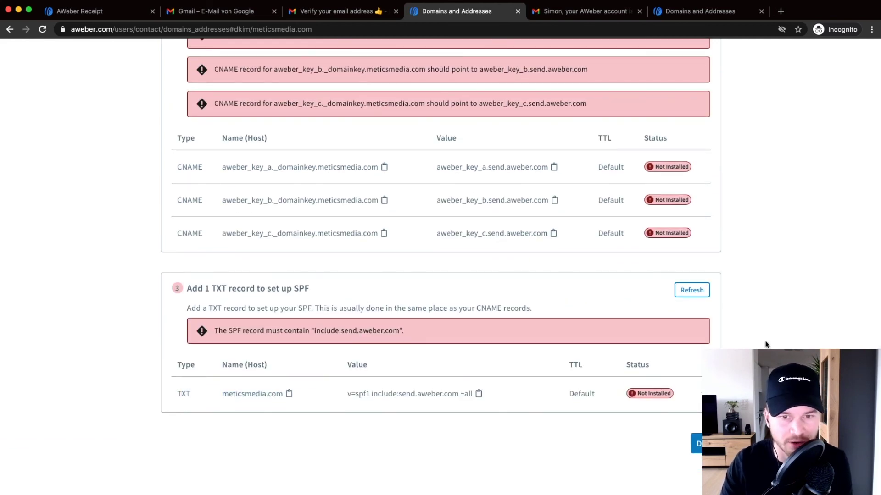
scroll(799, 326, up, 1)
Step: Finish the DKIM instructions and check meticsmedia.com's red SPF warning badge on Domains and Addresses
click(698, 457)
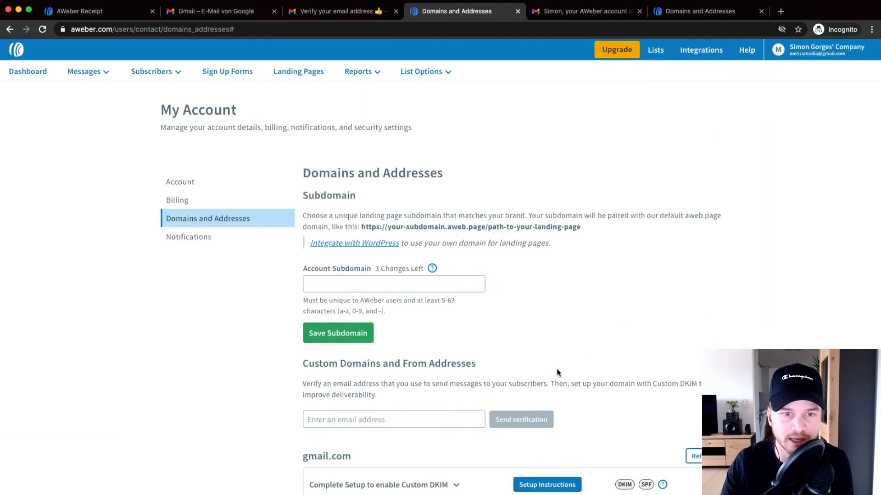
scroll(528, 364, down, 5)
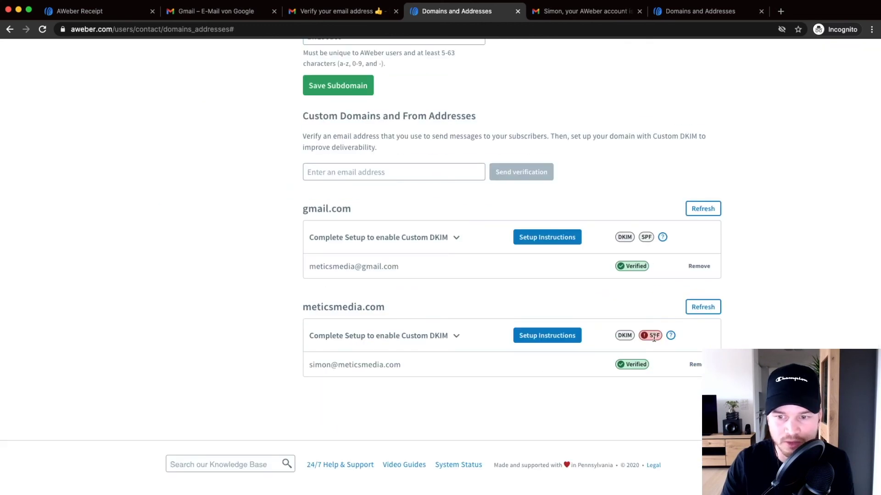
scroll(654, 338, up, 5)
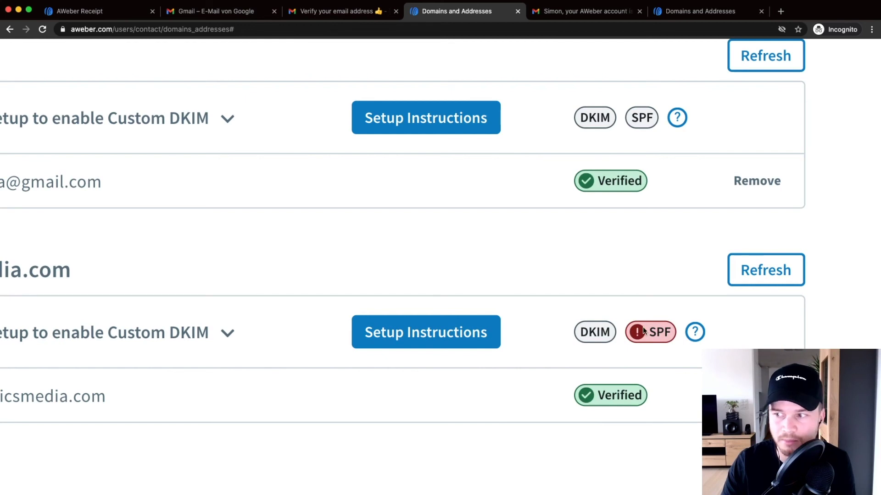
scroll(643, 326, down, 2)
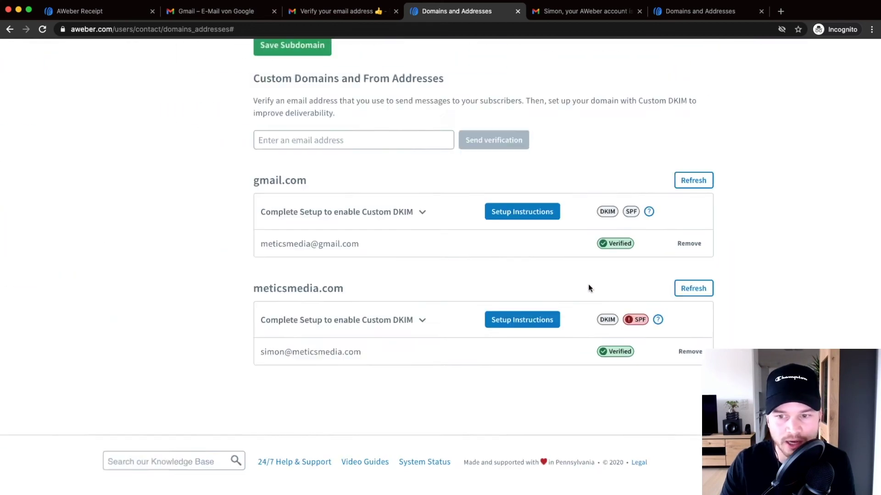
scroll(610, 280, down, 5)
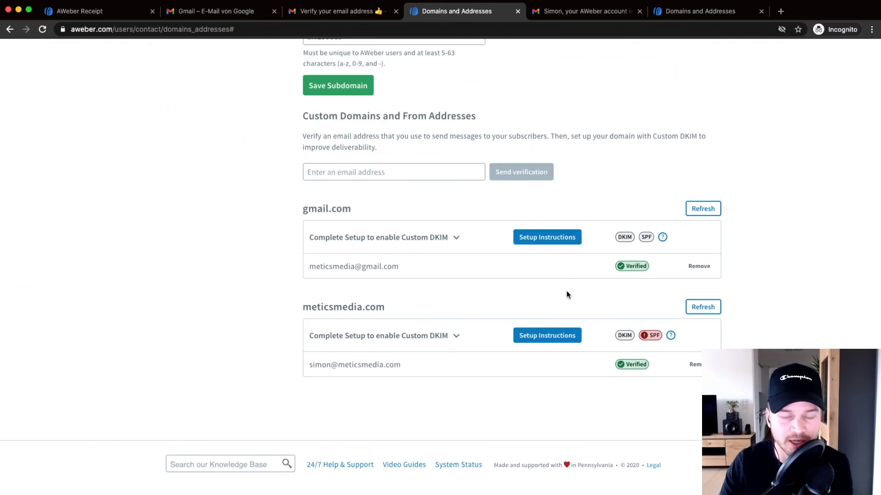
scroll(461, 337, up, 5)
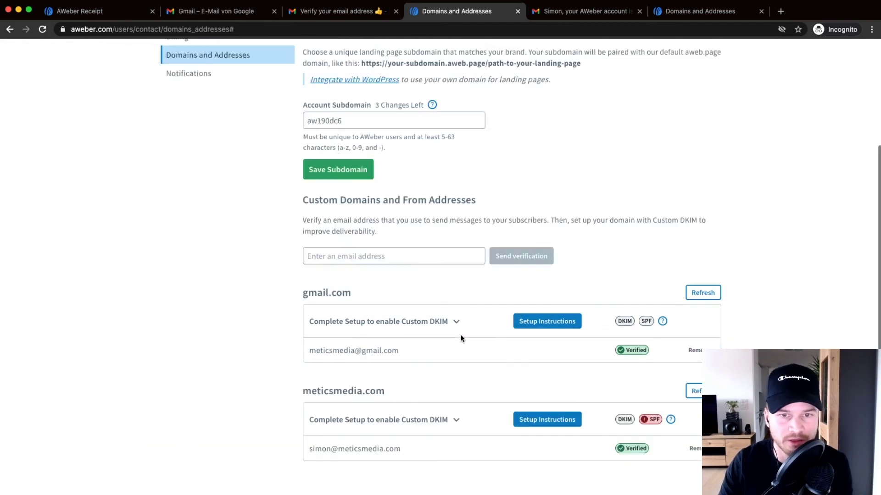